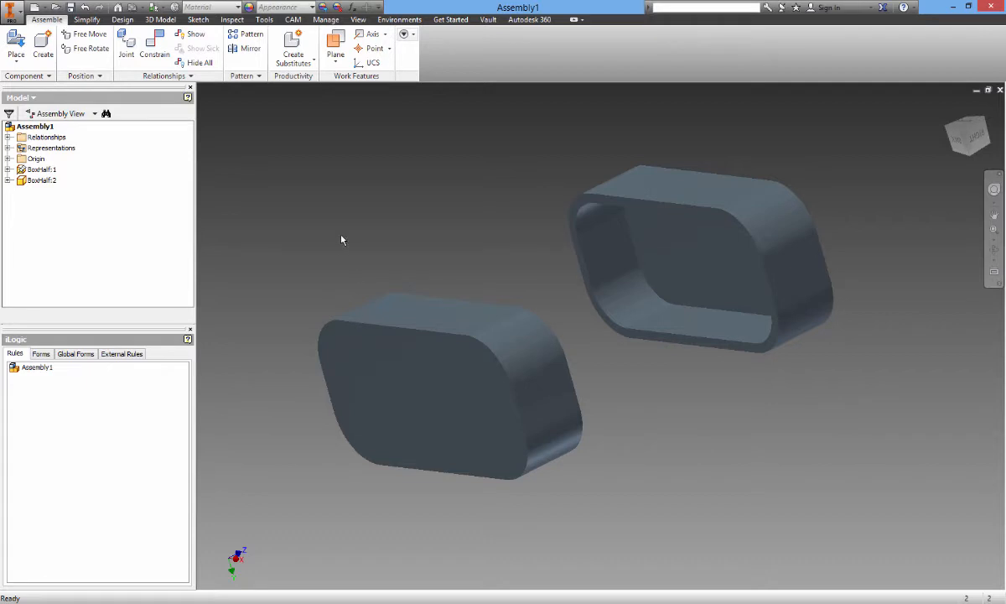
Slide the second box half farther away from the first one along its free direction of movement.
shift+middle_drag(341, 235, 751, 311)
drag(752, 311, 668, 294)
shift+middle_drag(668, 294, 488, 336)
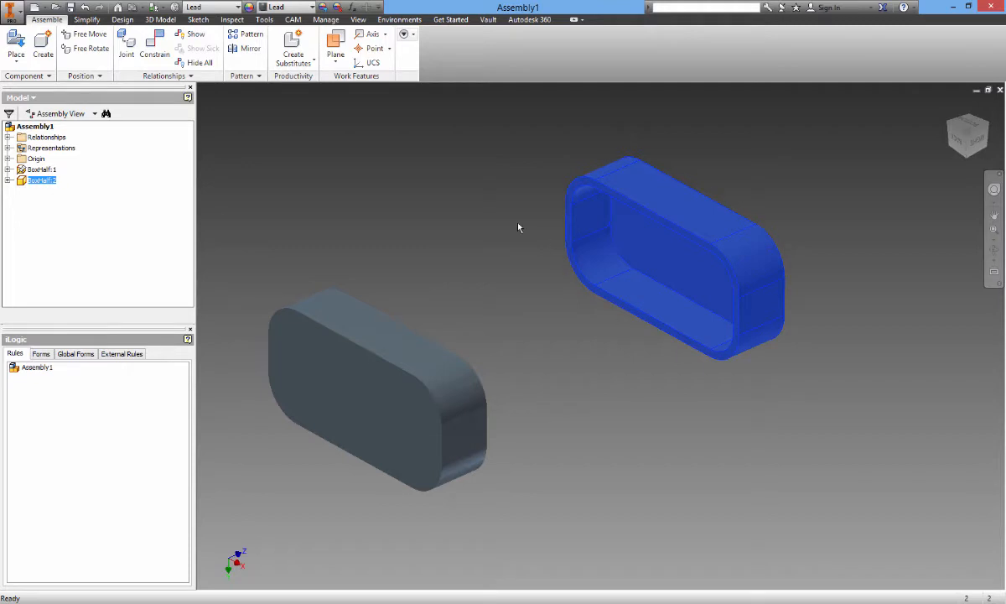
click(473, 356)
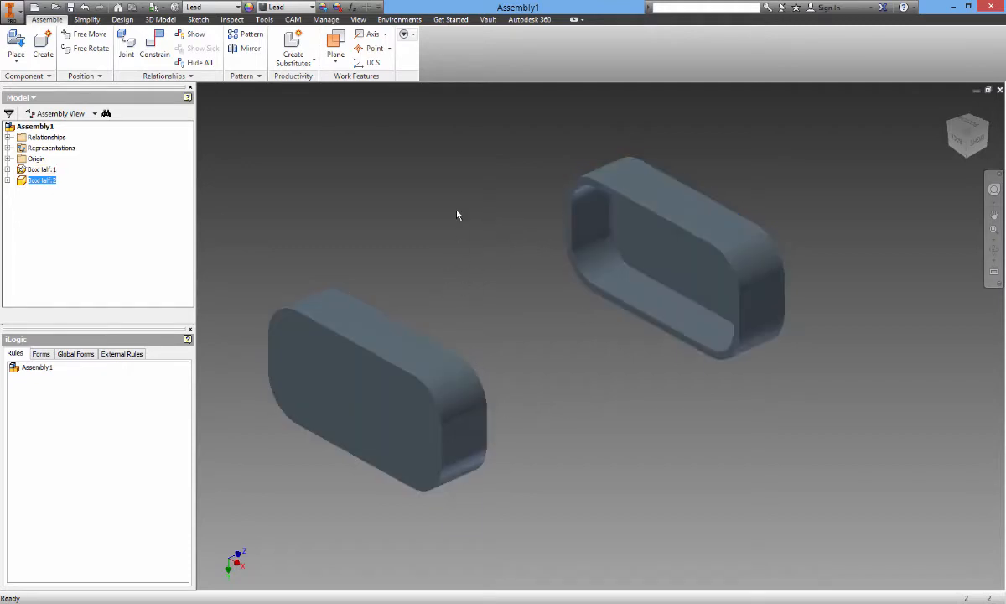
drag(687, 234, 762, 242)
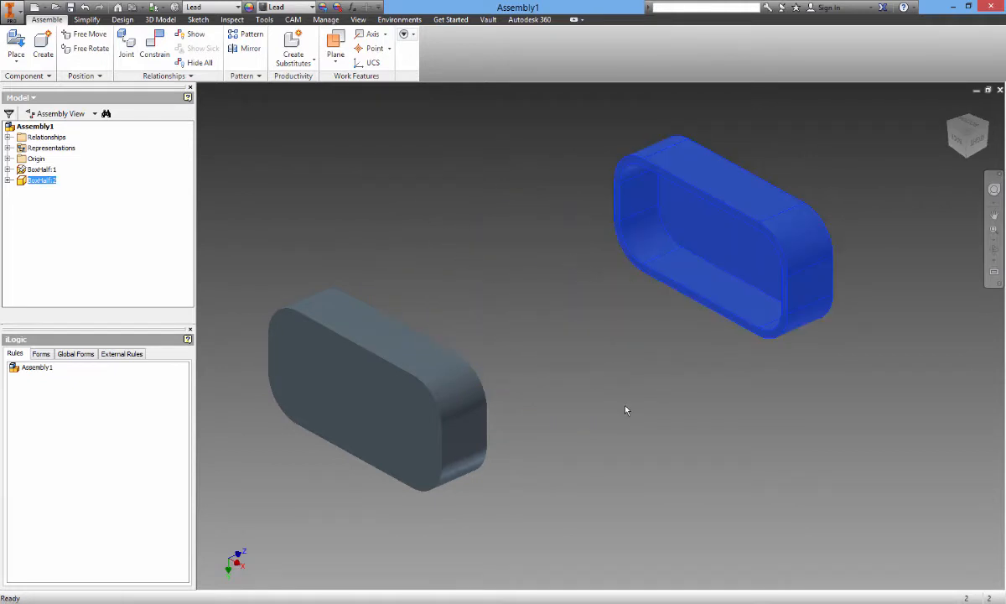
click(422, 206)
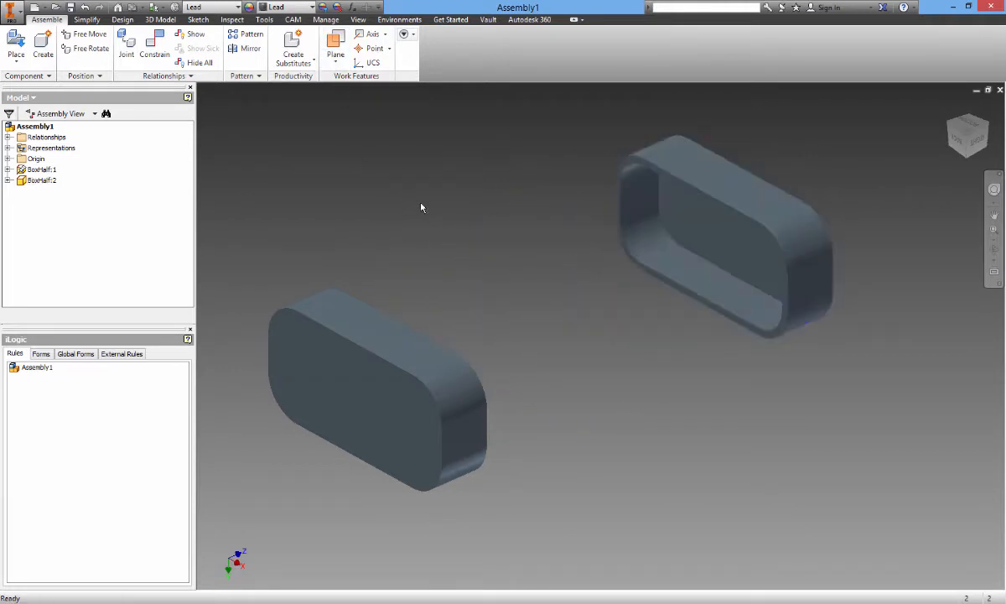
Create a work plane midway between the facing rim faces of the two box halves.
click(337, 53)
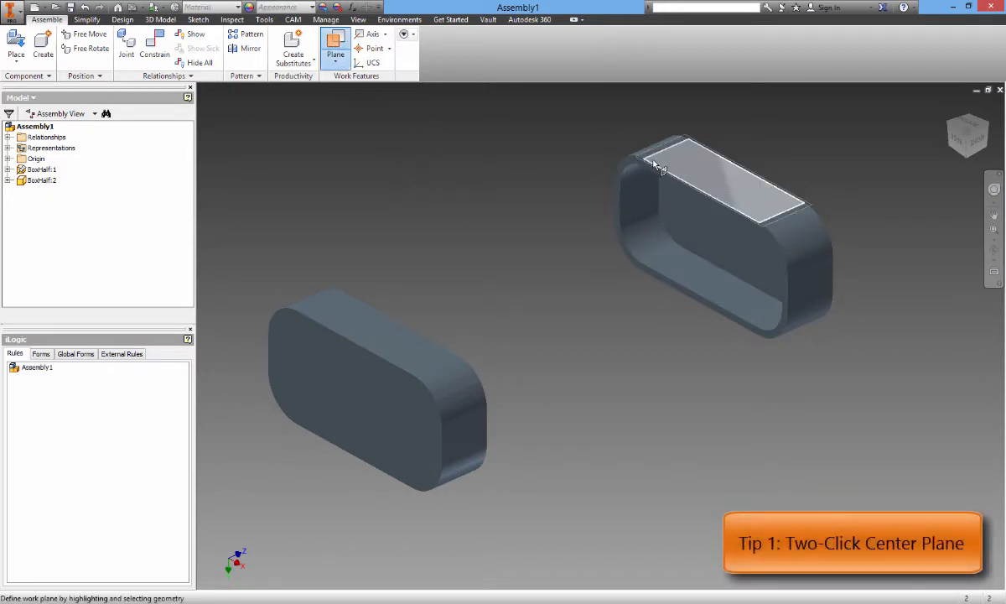
scroll(619, 186, up, 4)
shift+middle_drag(619, 186, 550, 176)
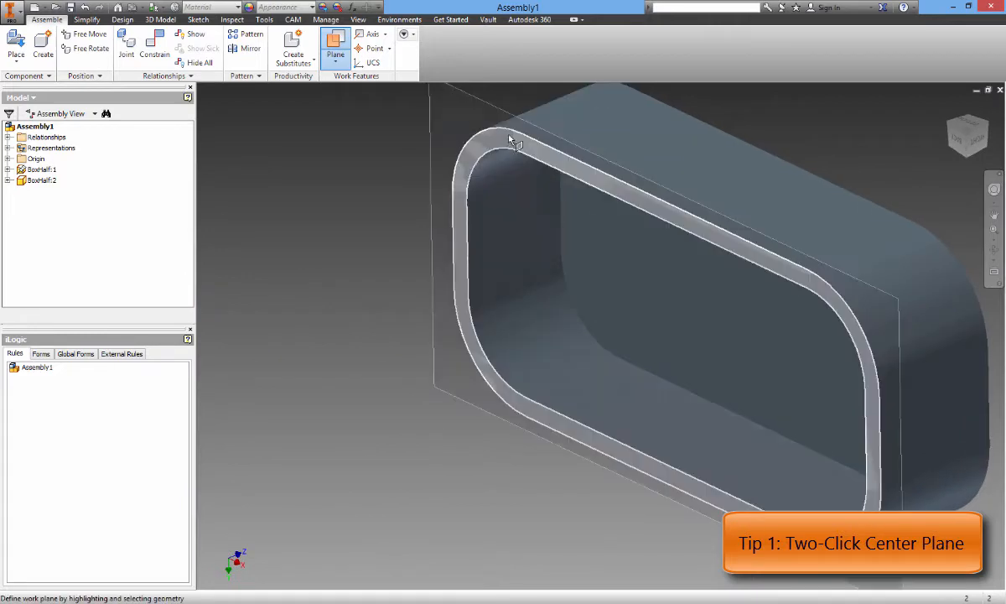
click(596, 186)
scroll(560, 218, down, 4)
shift+middle_drag(560, 218, 416, 269)
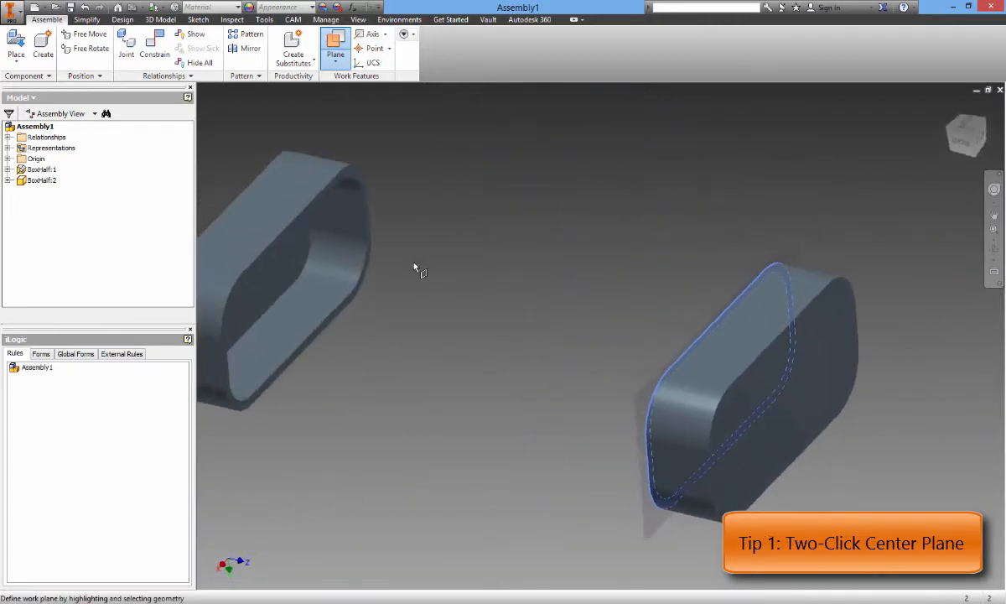
scroll(464, 208, up, 5)
click(453, 159)
key(F6)
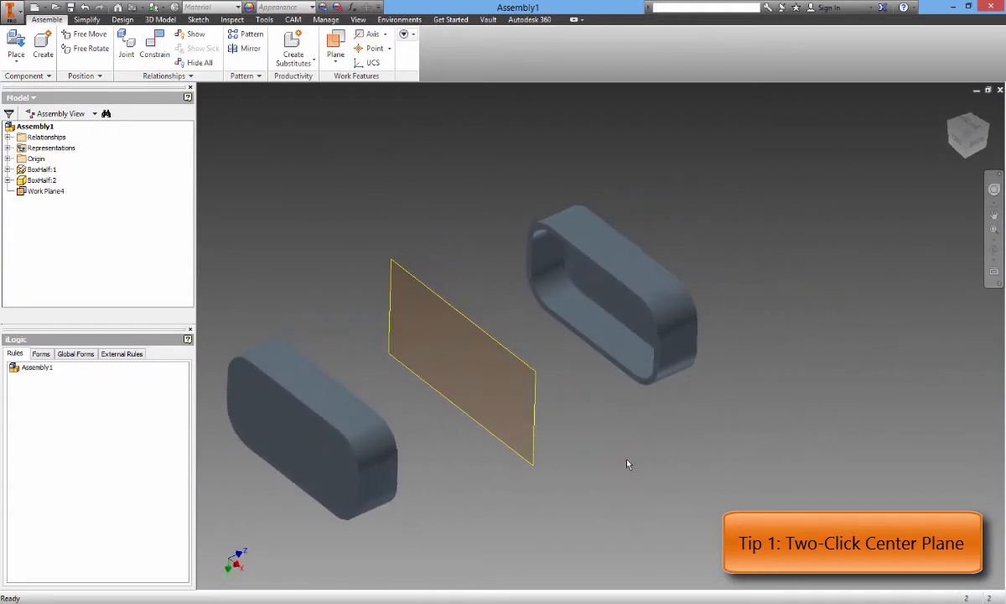
Reposition the second box half and create a work plane midway between the first work plane and that half's rim face.
drag(703, 312, 737, 262)
scroll(662, 285, up, 5)
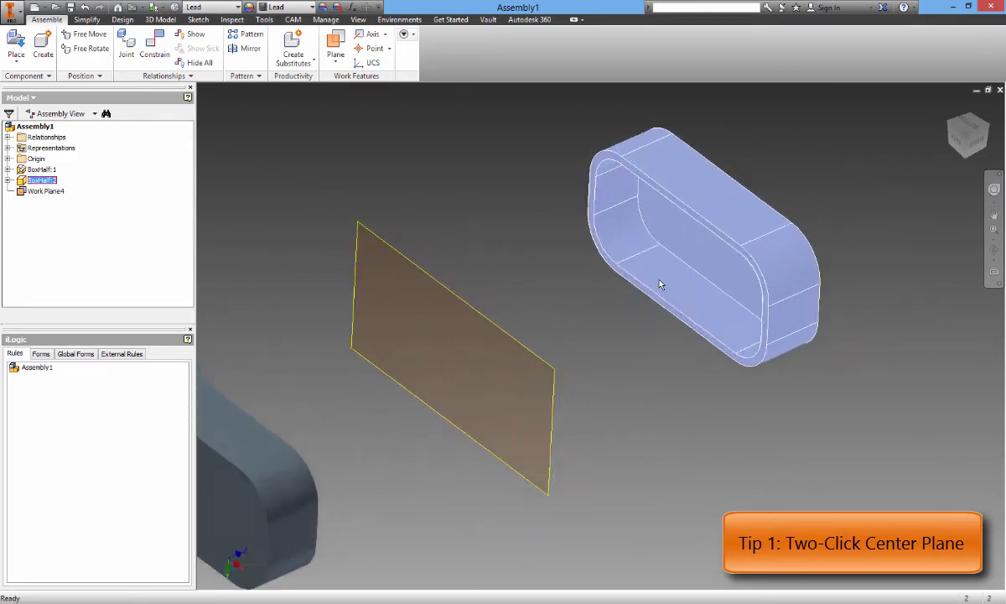
click(335, 43)
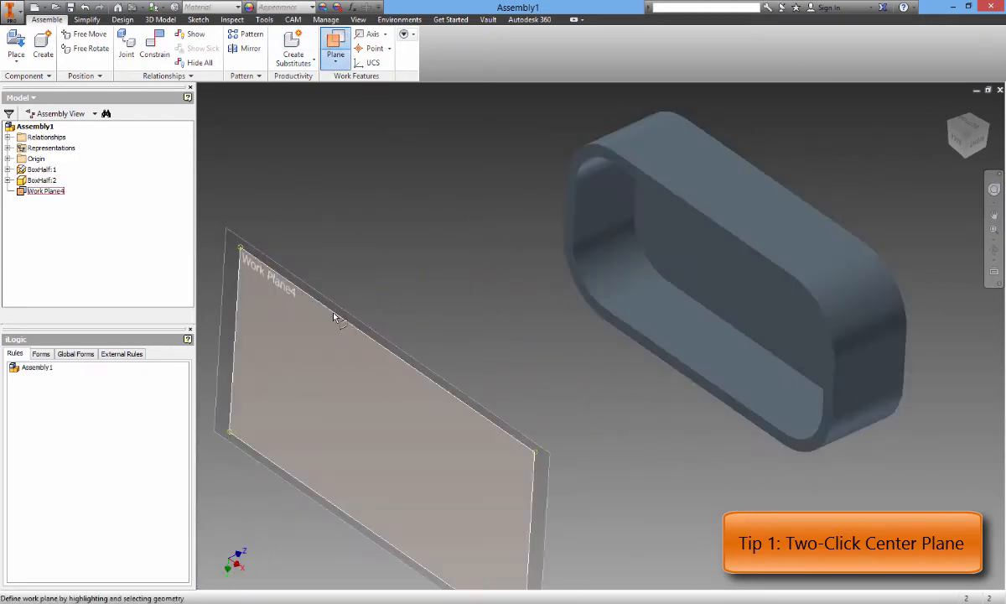
click(319, 302)
click(584, 155)
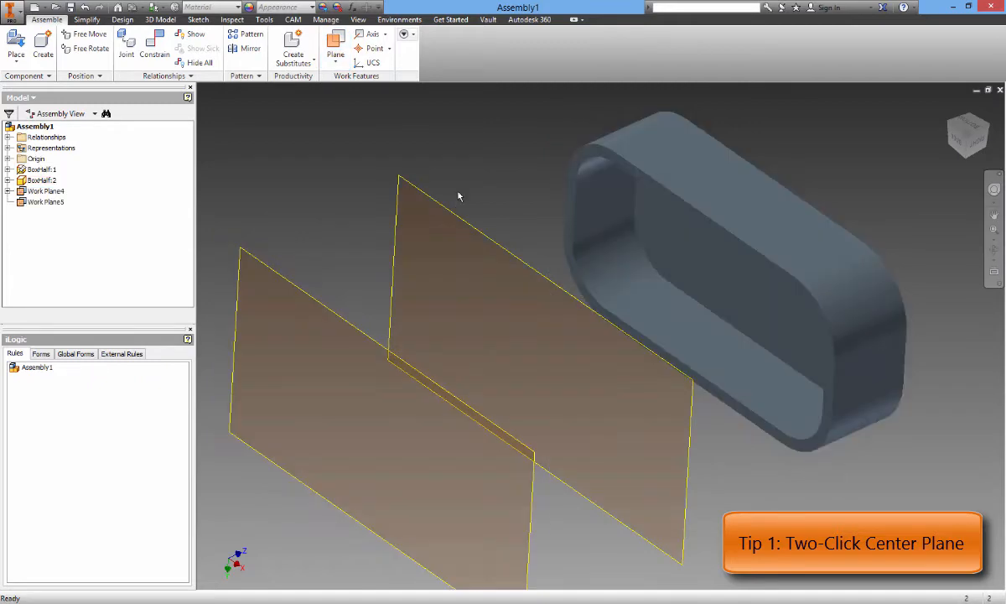
Create a third work plane midway between the second work plane and the second box half's rim face.
click(343, 44)
click(423, 206)
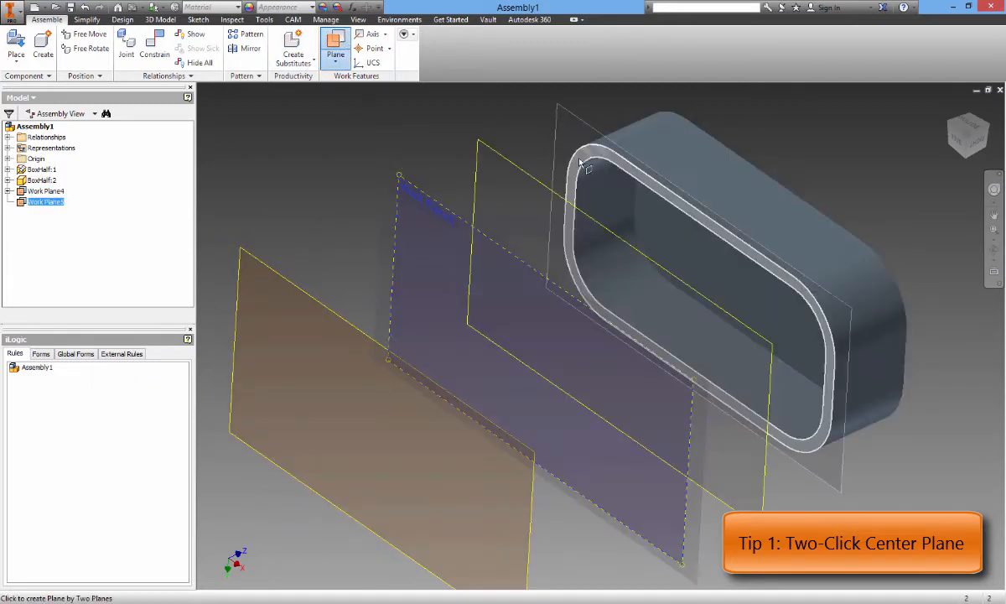
click(553, 153)
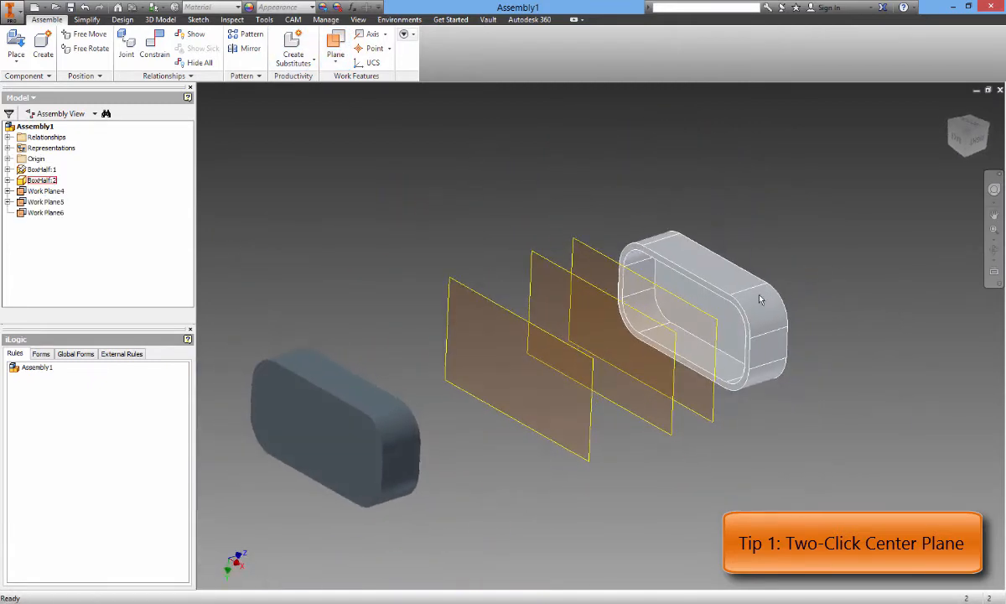
Move the second box half back and forth, including in side view, to check how the work planes follow it.
drag(711, 276, 654, 272)
drag(983, 142, 964, 146)
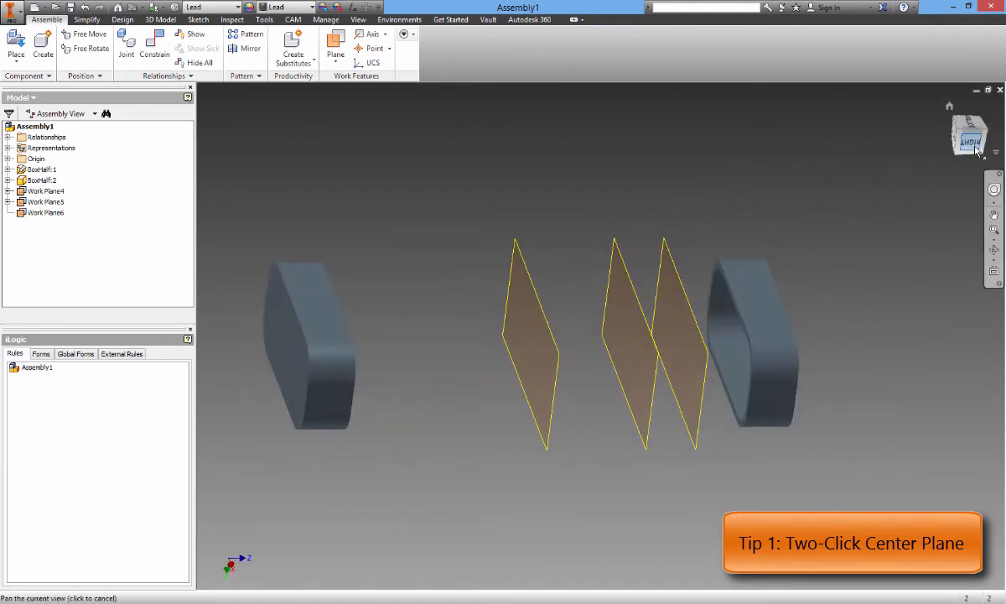
click(977, 146)
drag(814, 359, 758, 325)
key(F6)
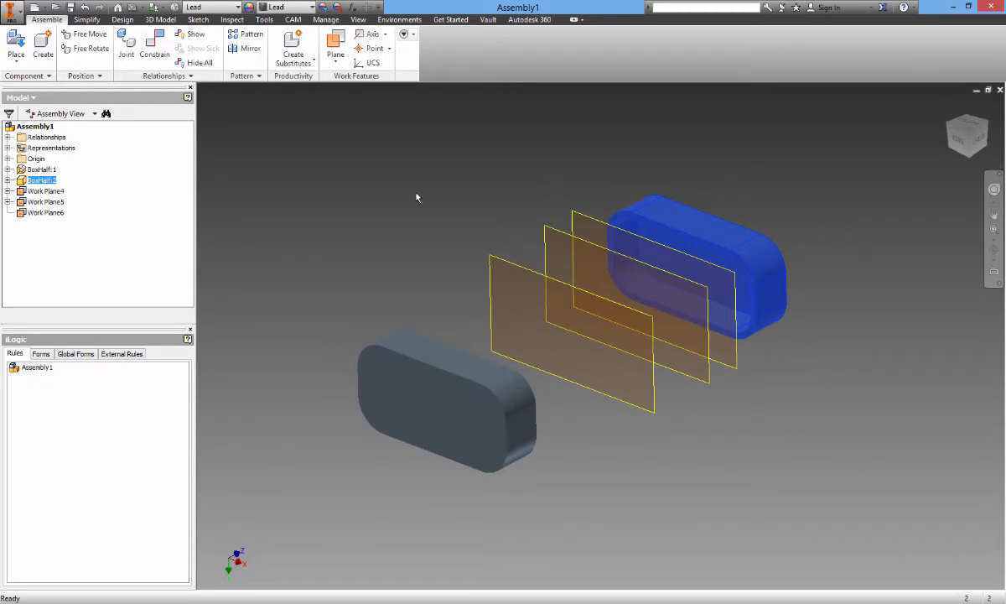
click(387, 202)
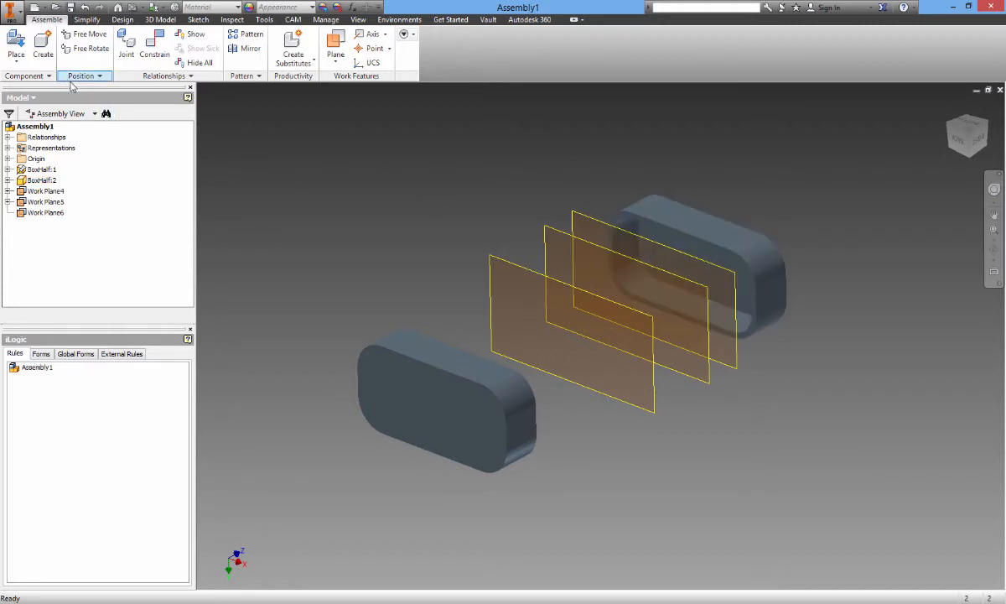
Start a new part and derive BoxHalf.ipt into it as a work surface at scale factor 1.
click(35, 10)
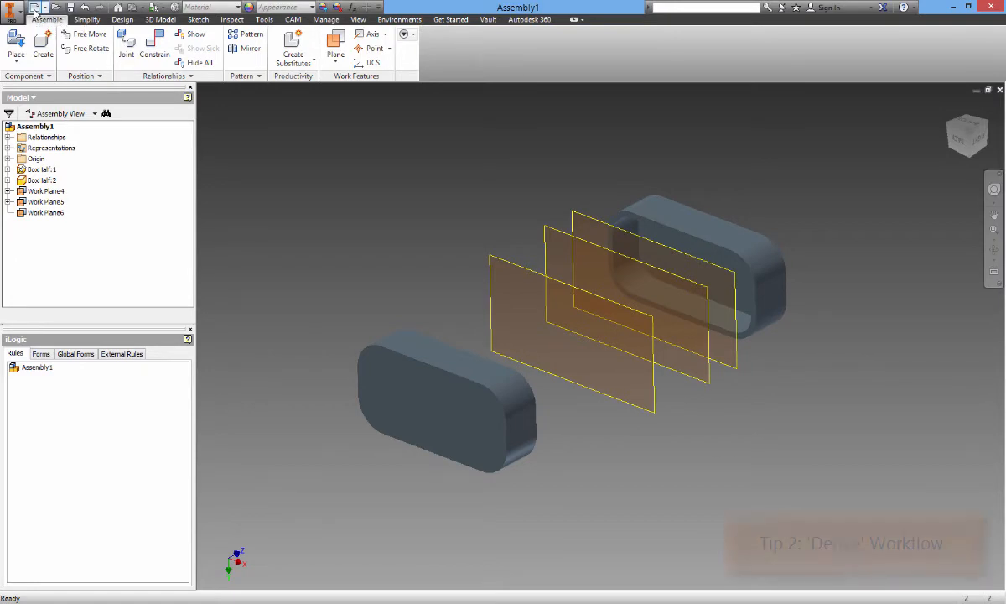
double_click(329, 134)
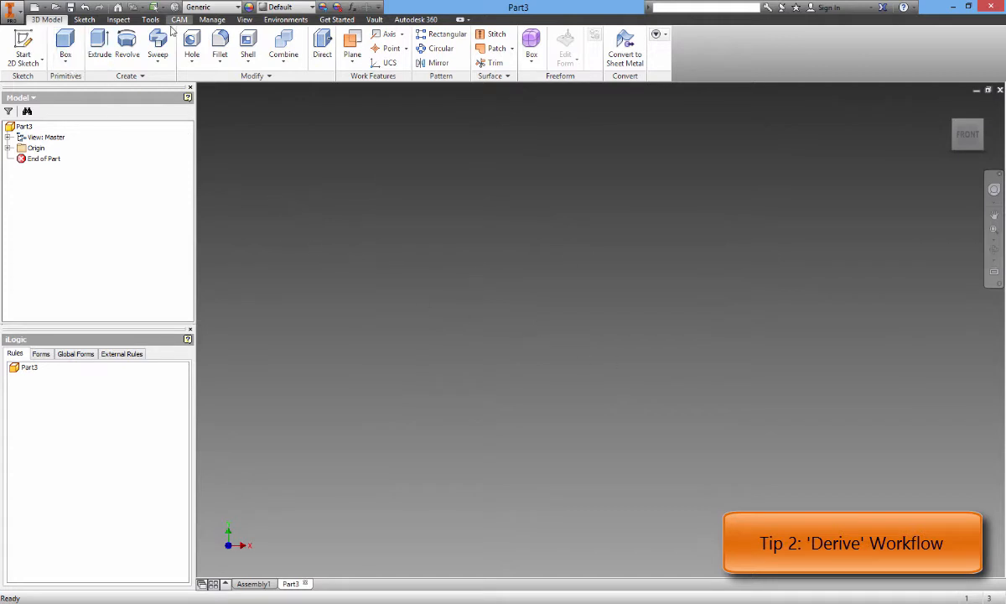
click(211, 19)
click(254, 65)
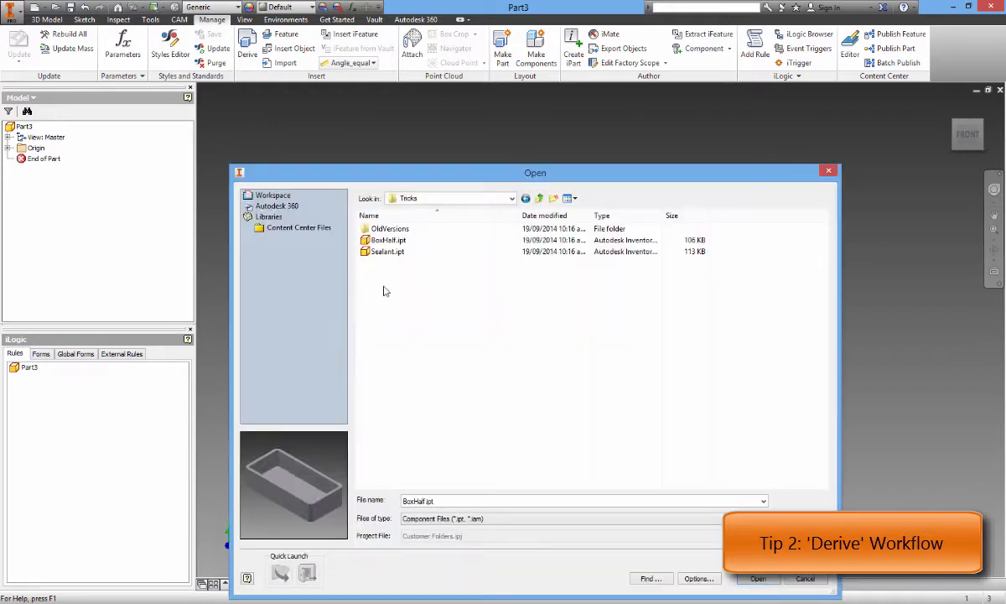
click(384, 240)
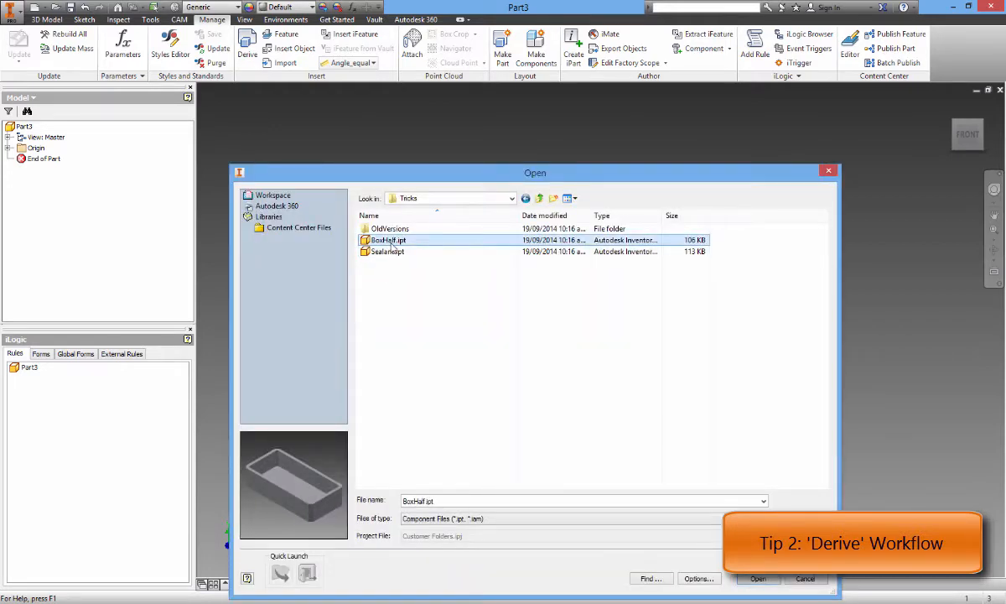
click(757, 578)
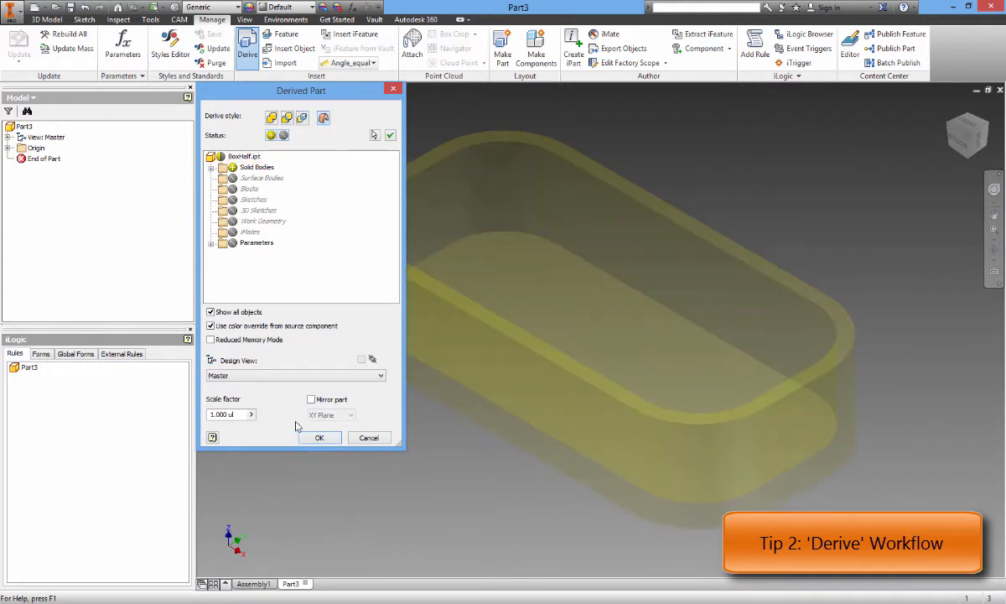
click(318, 436)
Start a sketch on the rim face of the derived box half and project the rim's inner and outer edges.
shift+middle_drag(298, 339, 490, 322)
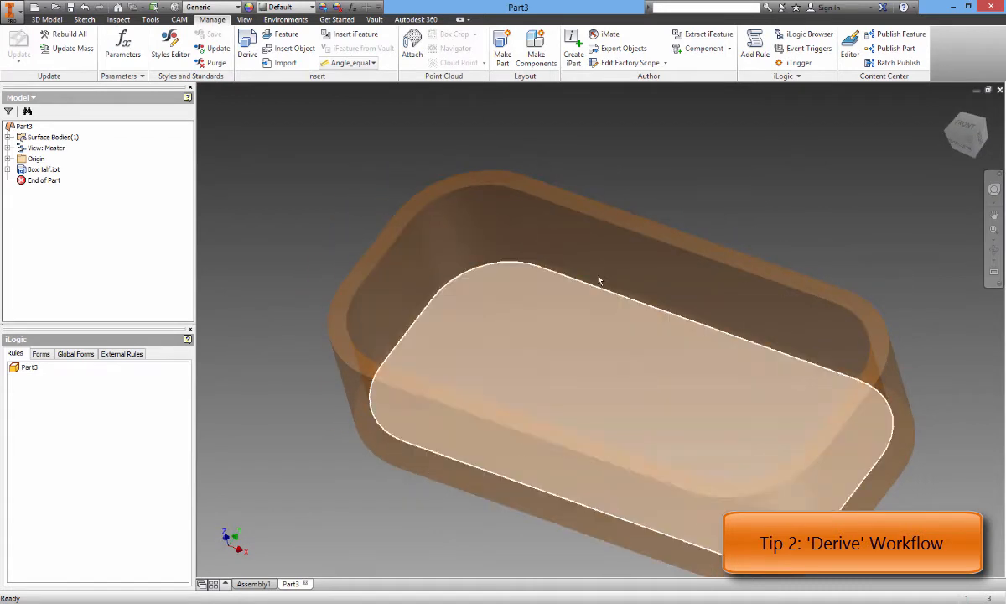
click(575, 180)
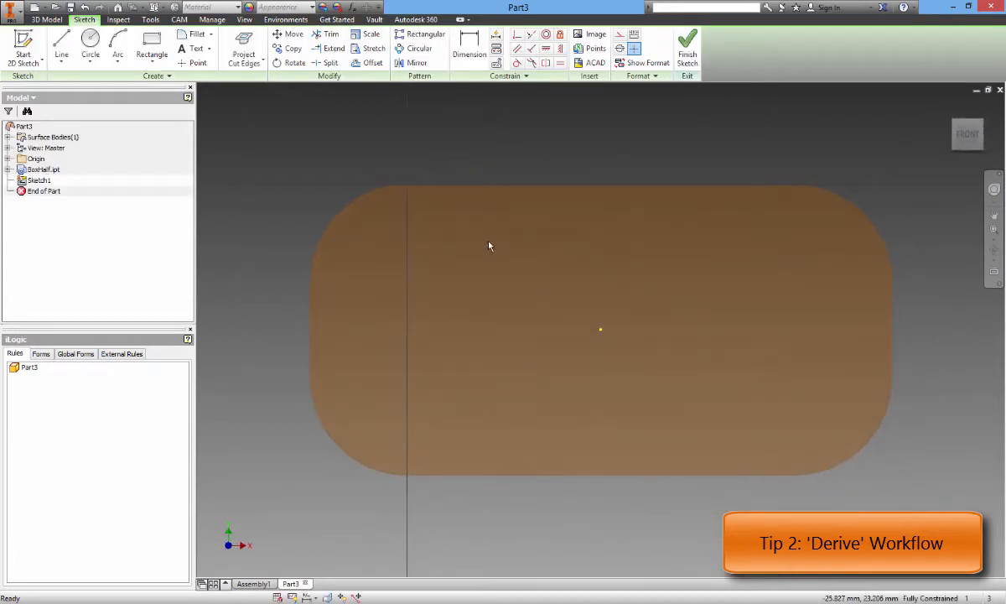
click(243, 50)
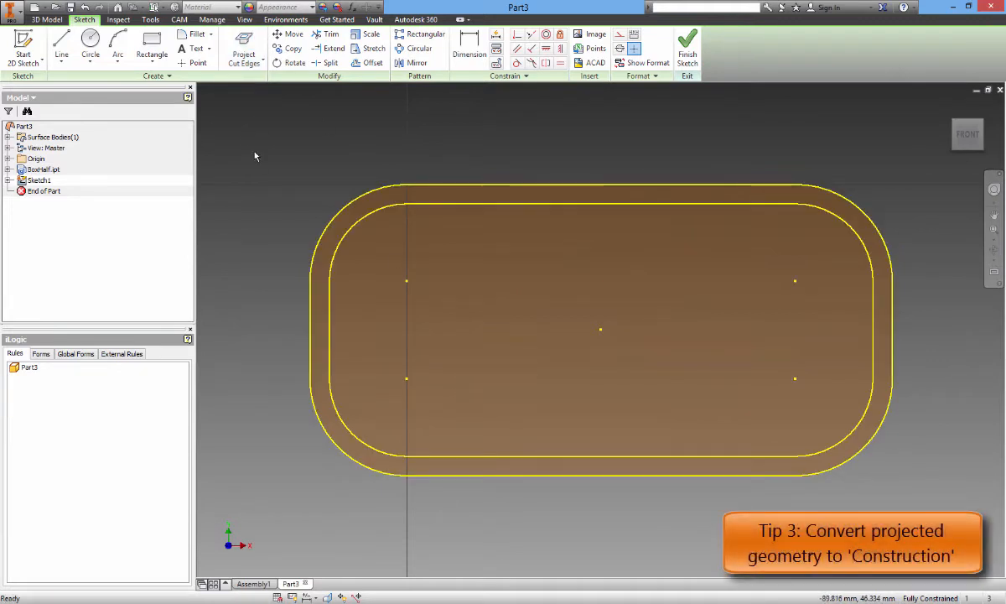
Convert all projected rim geometry in the sketch to construction geometry.
drag(261, 152, 931, 506)
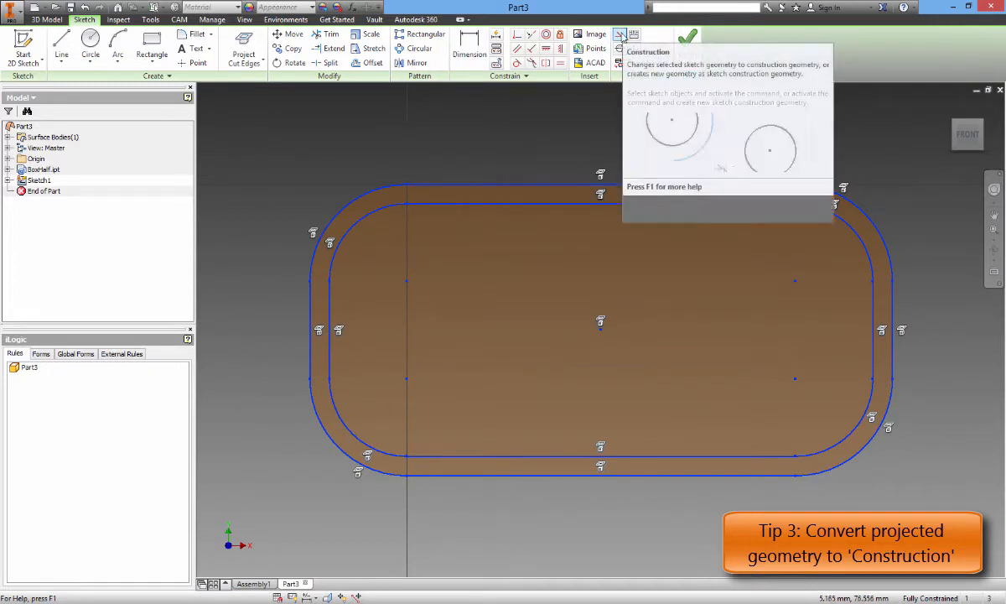
click(621, 38)
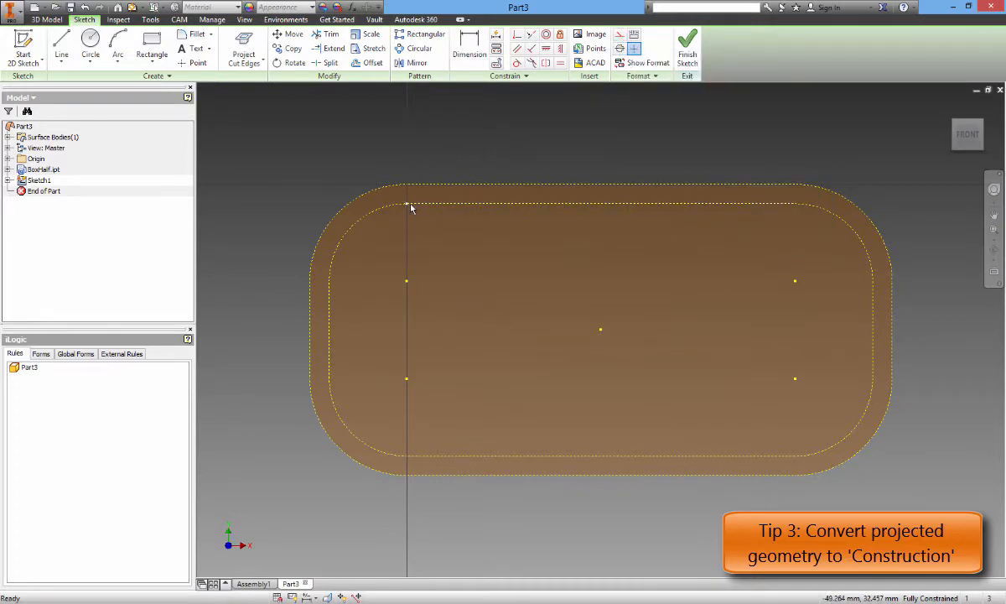
mouse_move(411, 206)
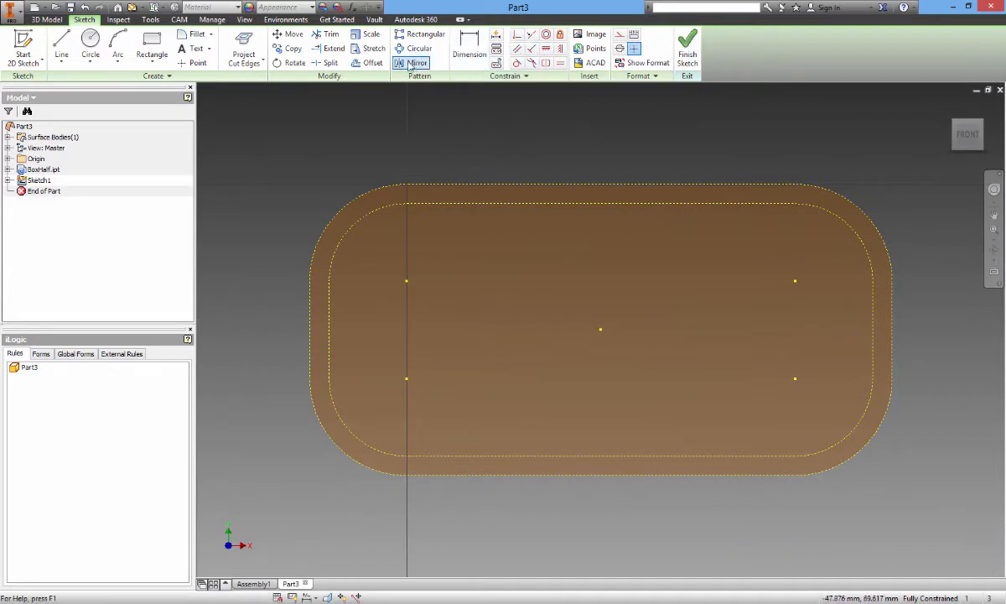
Offset the outer rim outline inward by about 2.1 mm as a closed loop of normal geometry.
click(372, 63)
click(506, 186)
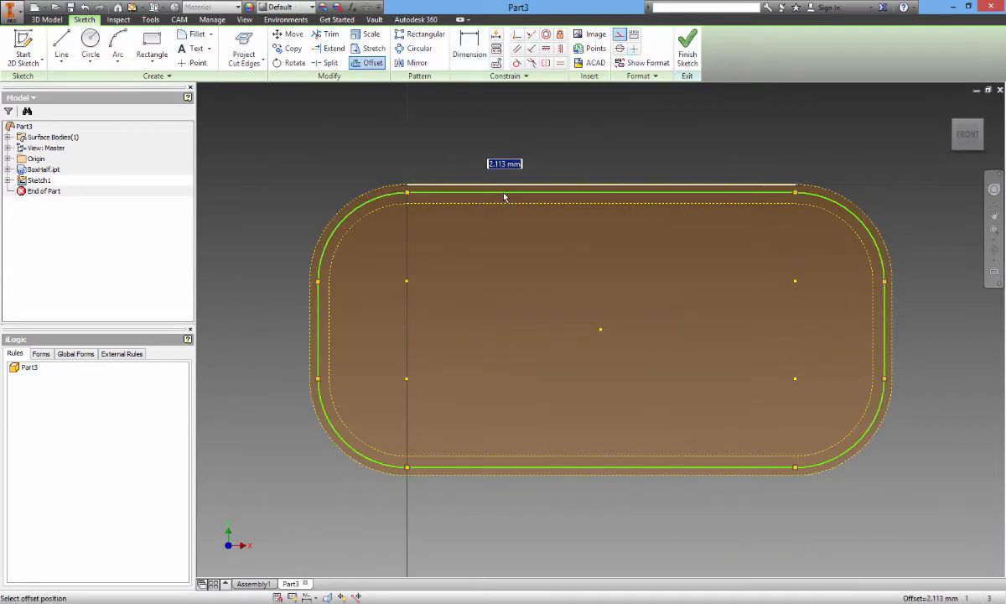
click(507, 200)
key(Escape)
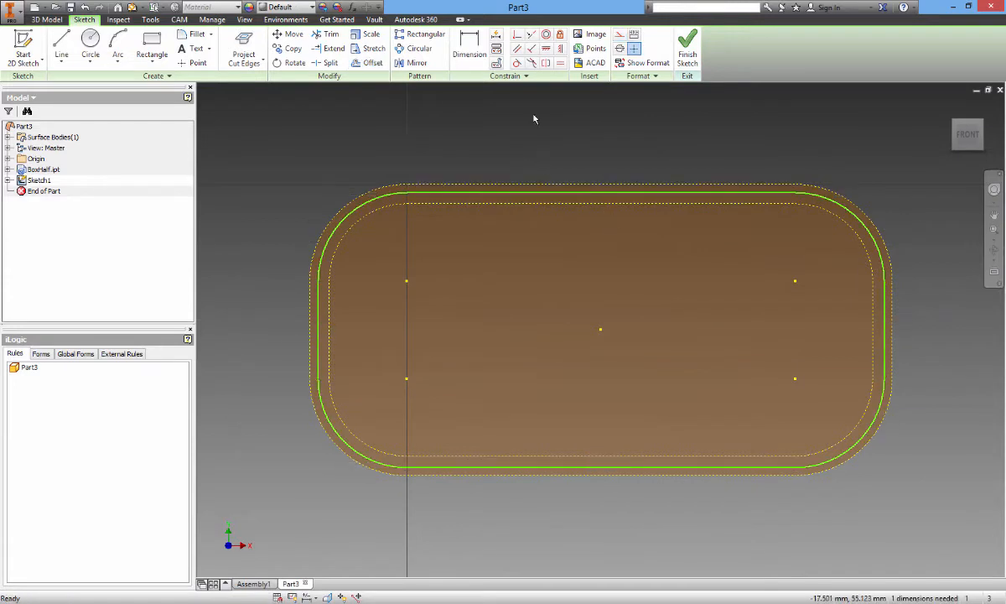
Draw a short vertical line from the midpoint of the outer upper rim edge to the inner upper rim edge.
key(l)
click(601, 185)
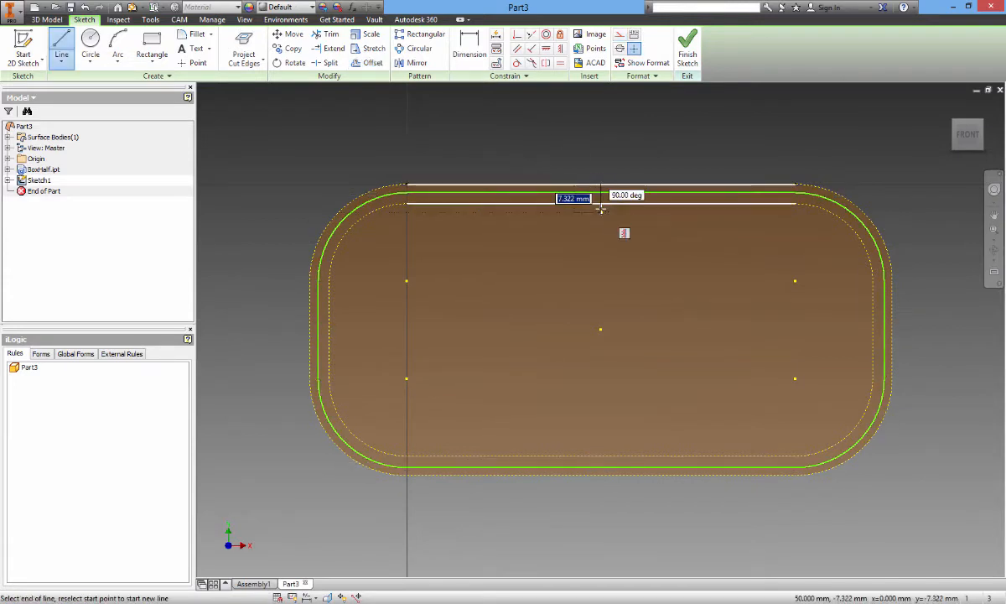
click(600, 203)
key(Escape)
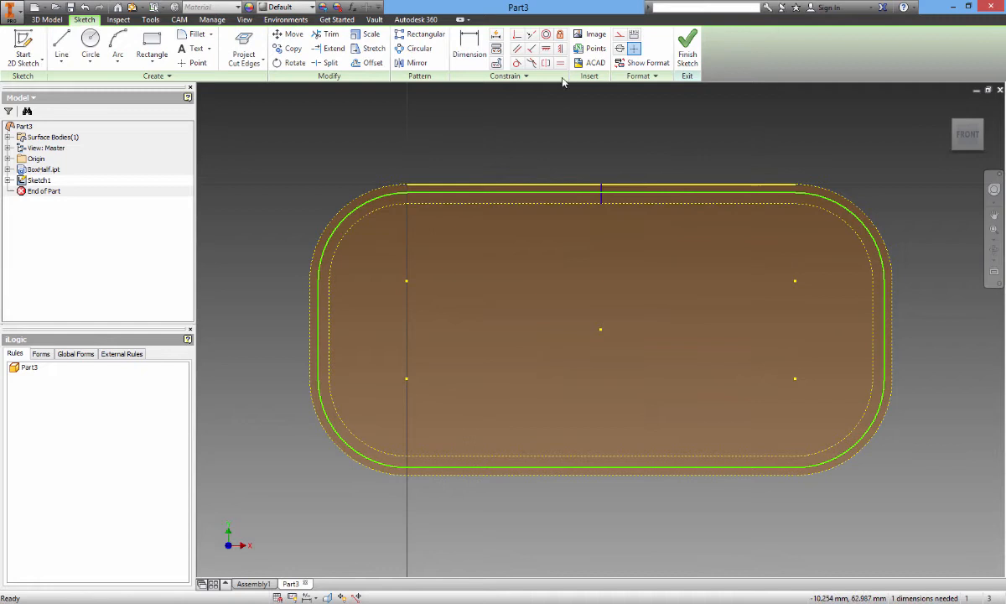
Make the offset loop coincident with the short line's midpoint and convert the short line to construction geometry.
click(517, 34)
click(610, 193)
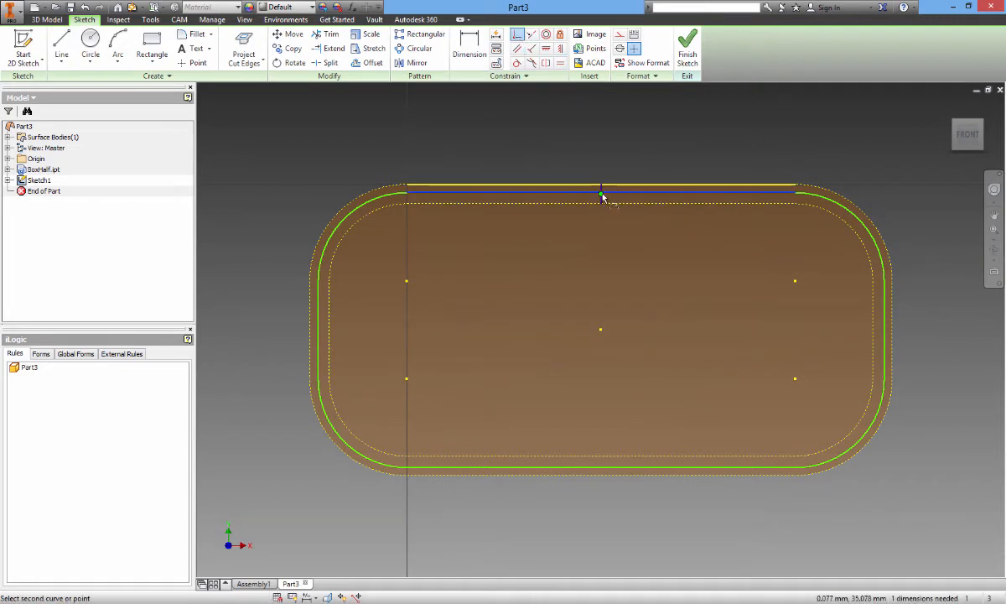
click(600, 194)
key(Escape)
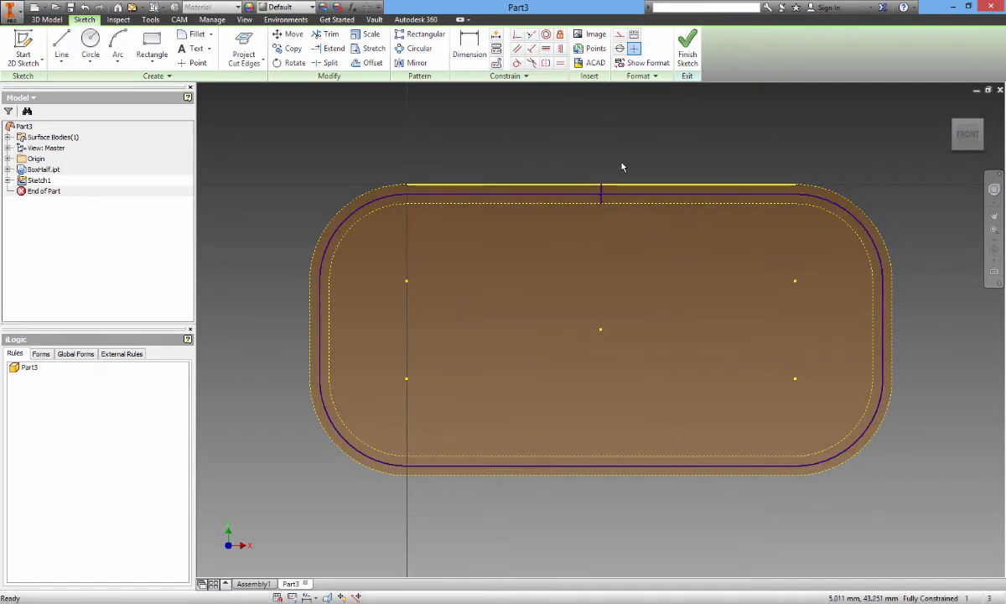
click(601, 192)
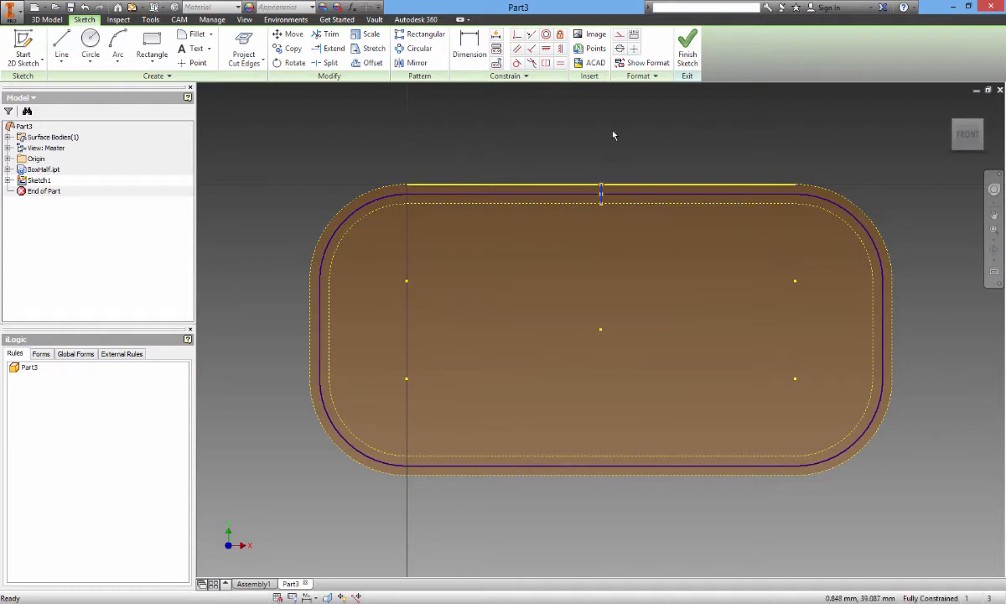
click(619, 35)
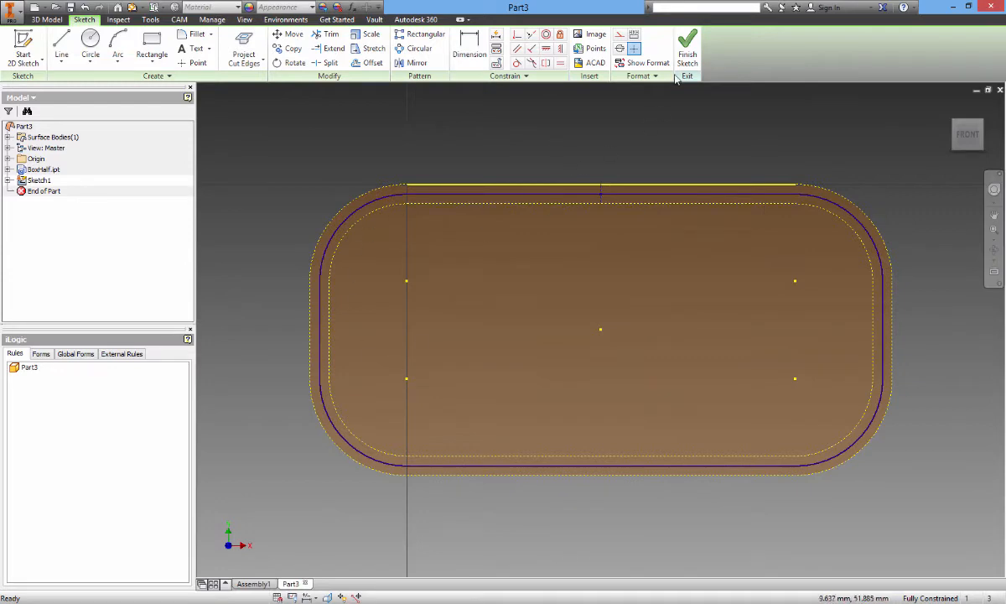
Finish the rim sketch and create a work plane normal to the loop's long straight segment, through that segment's midpoint.
click(687, 46)
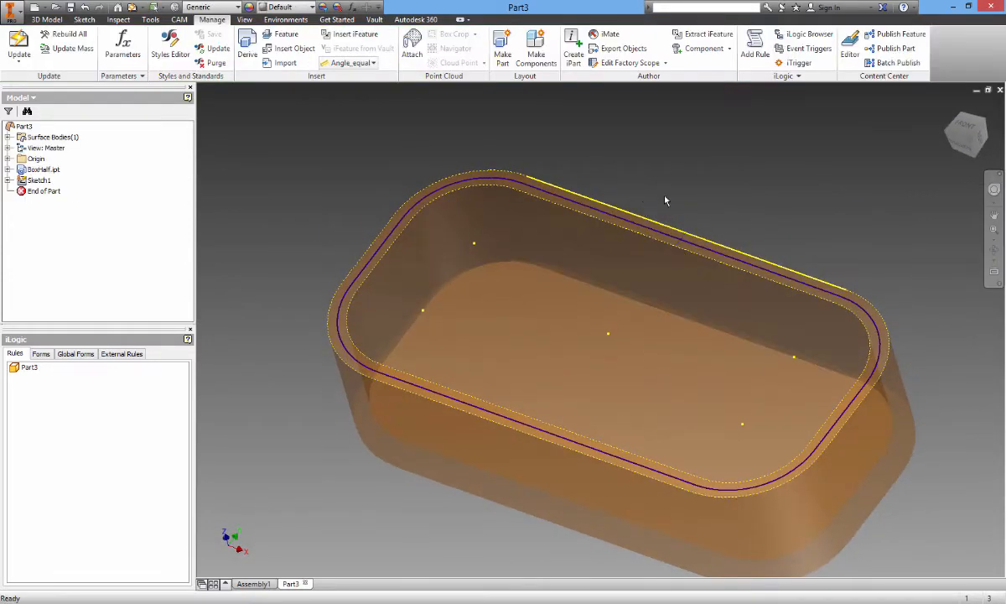
shift+middle_drag(742, 208, 681, 208)
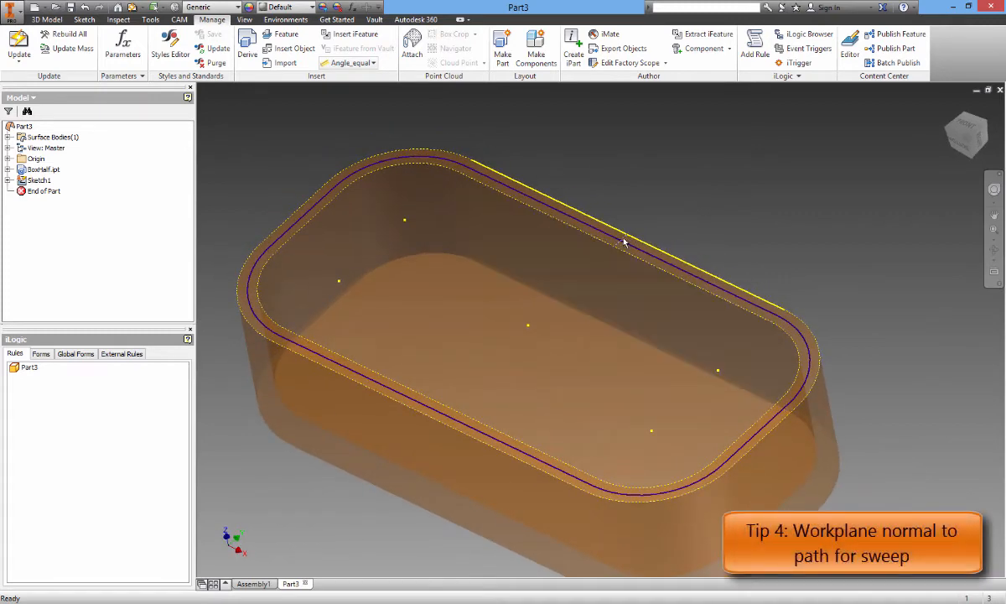
mouse_move(623, 246)
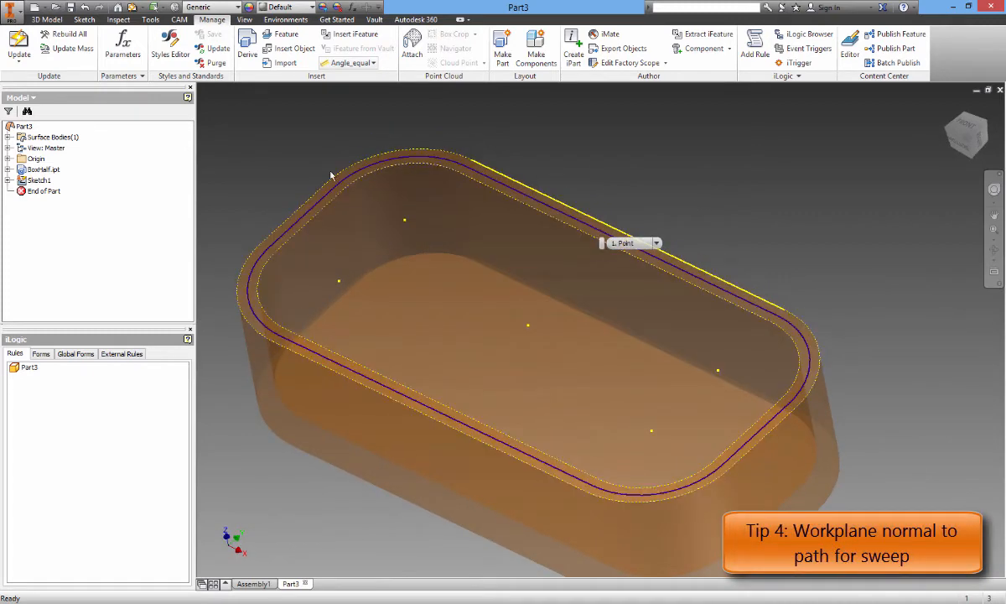
click(331, 174)
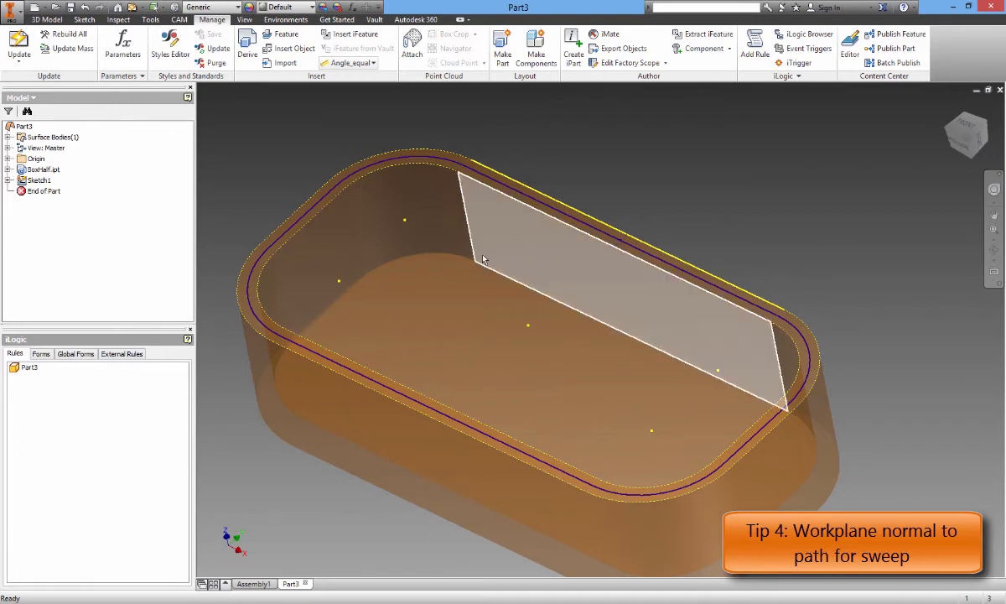
mouse_move(483, 258)
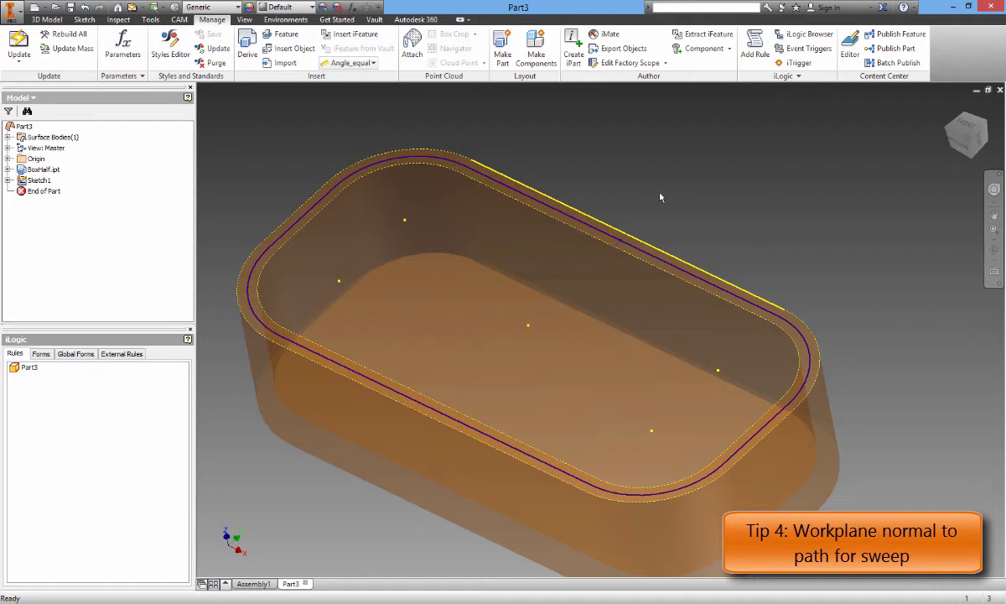
click(52, 21)
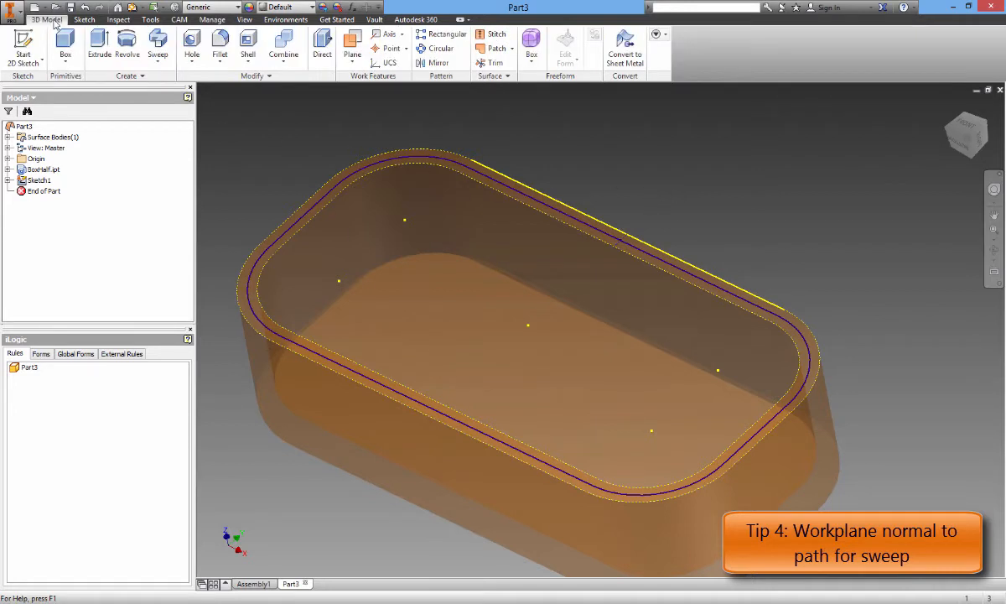
click(350, 52)
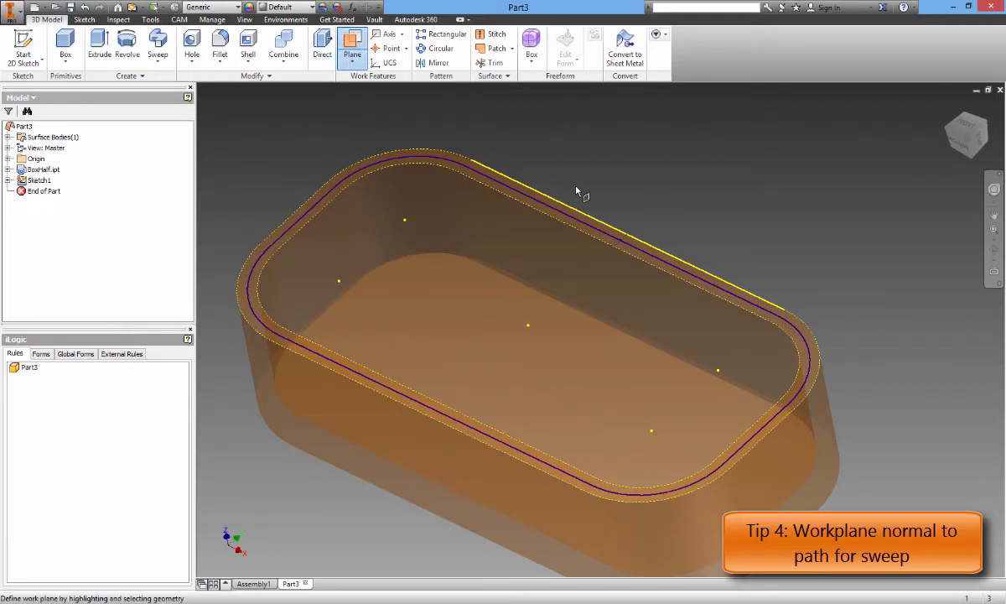
click(620, 243)
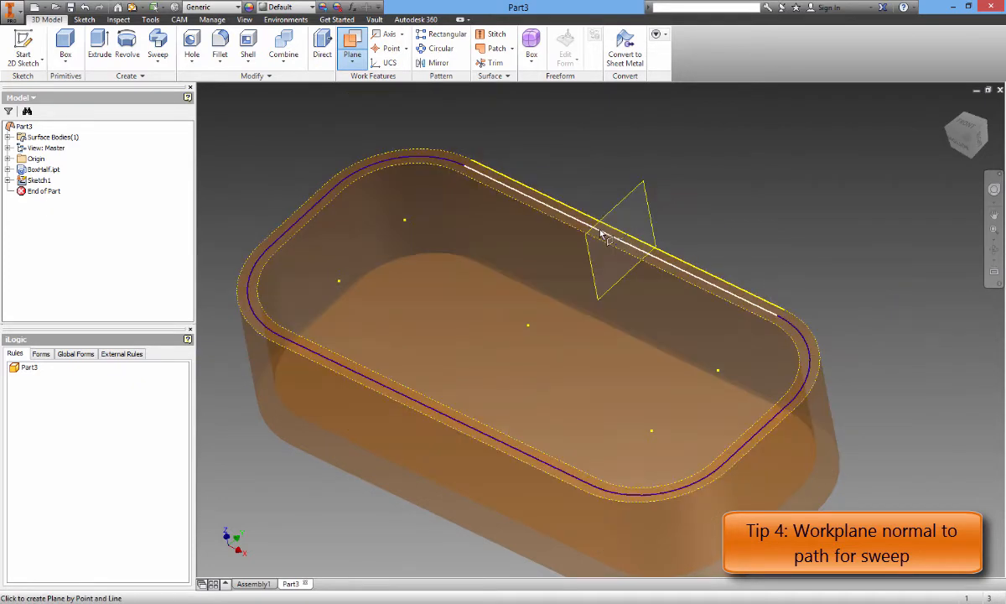
click(603, 236)
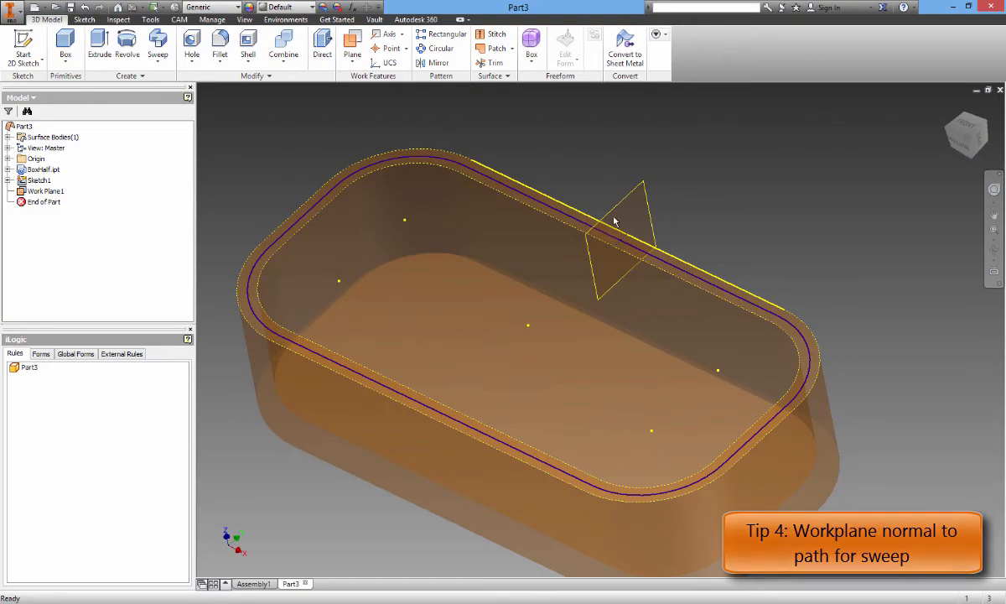
Start a new 2D sketch on the work plane that stands normal to the loop.
shift+middle_drag(615, 221, 664, 281)
scroll(654, 209, up, 5)
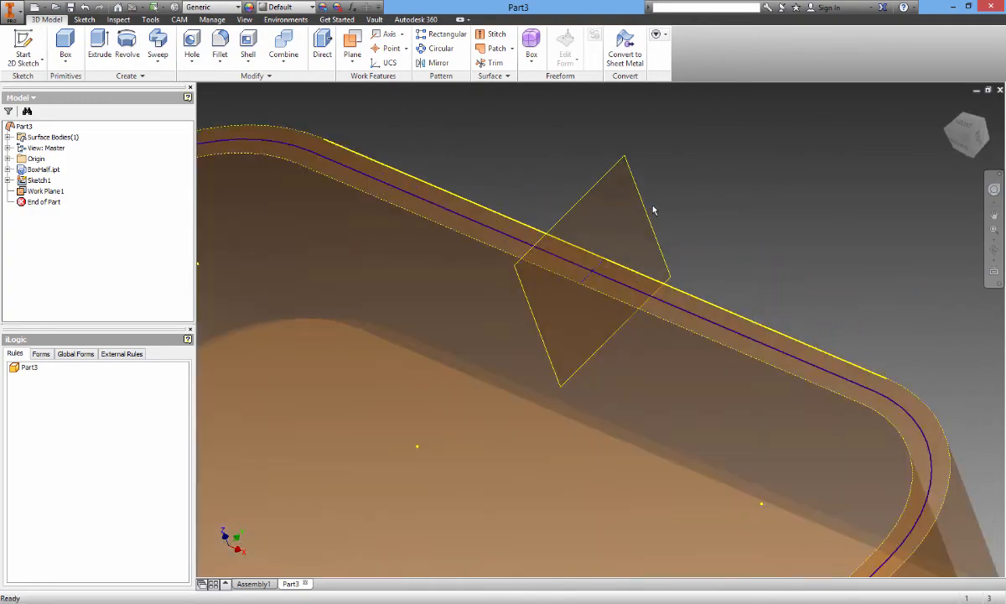
click(650, 197)
key(s)
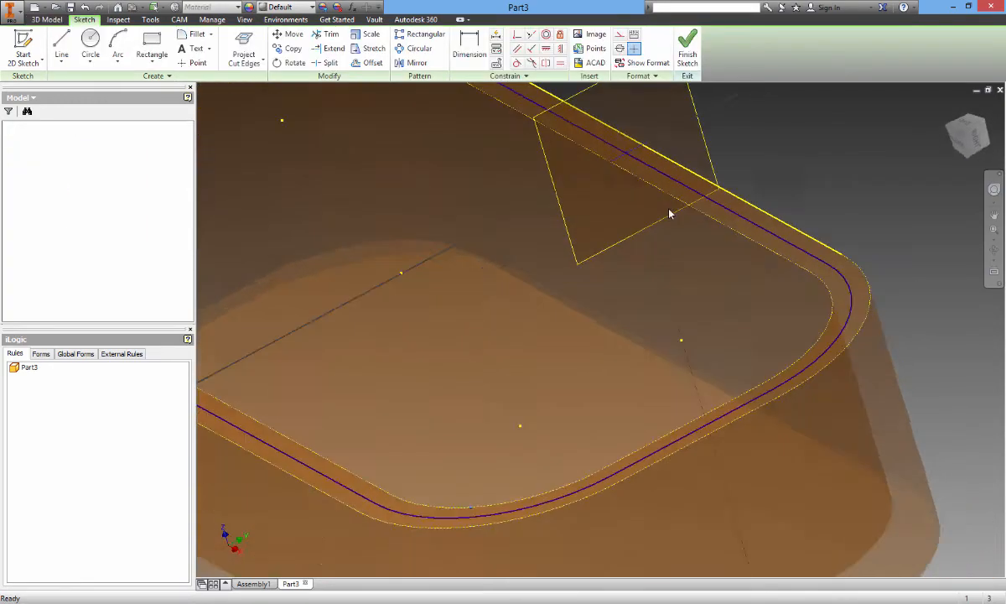
scroll(667, 210, up, 5)
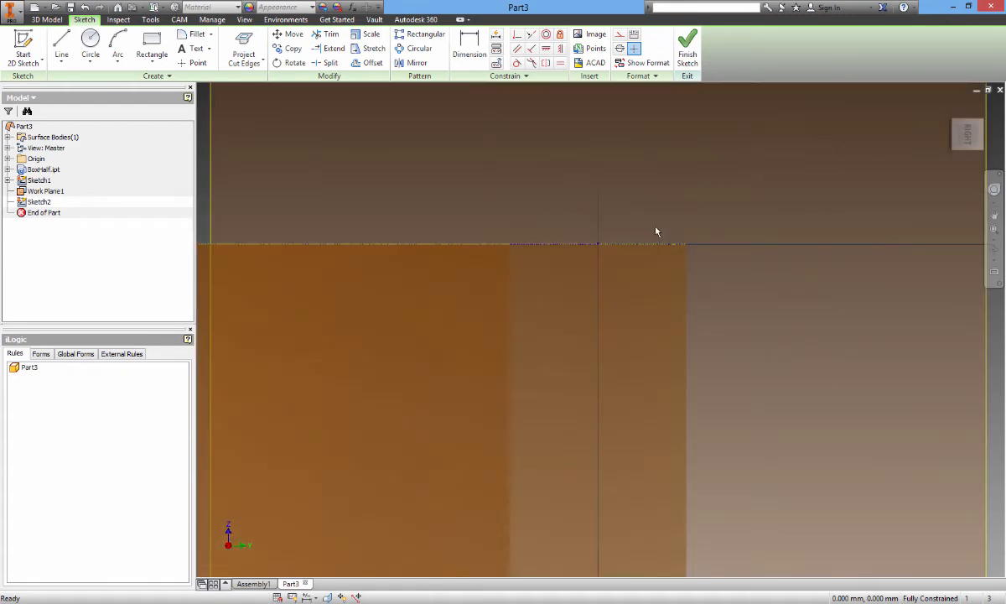
Draw a 3 mm diameter circle centred where the loop crosses the short construction line.
key(c)
shift+middle_drag(710, 271, 723, 286)
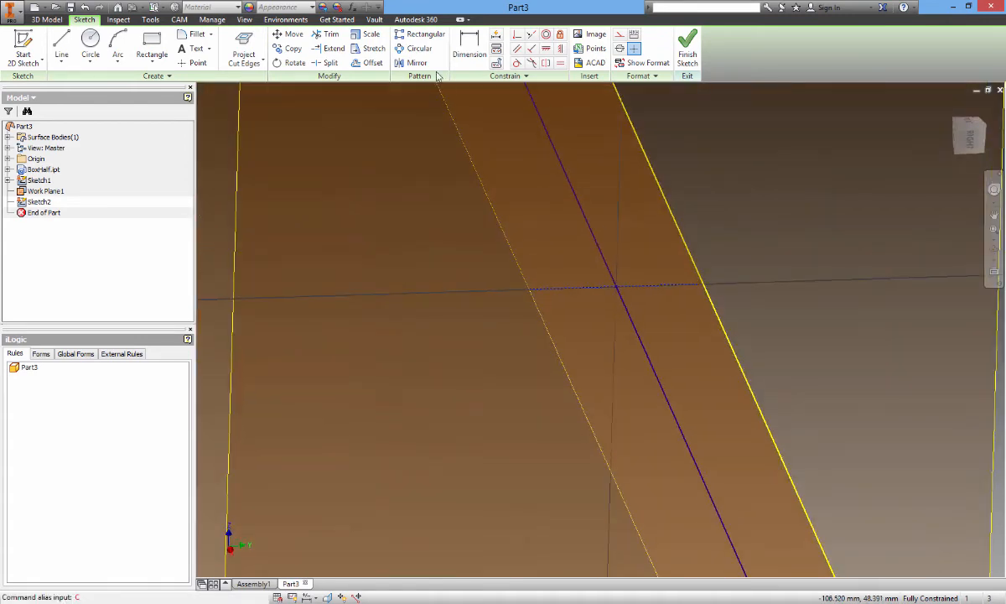
click(90, 46)
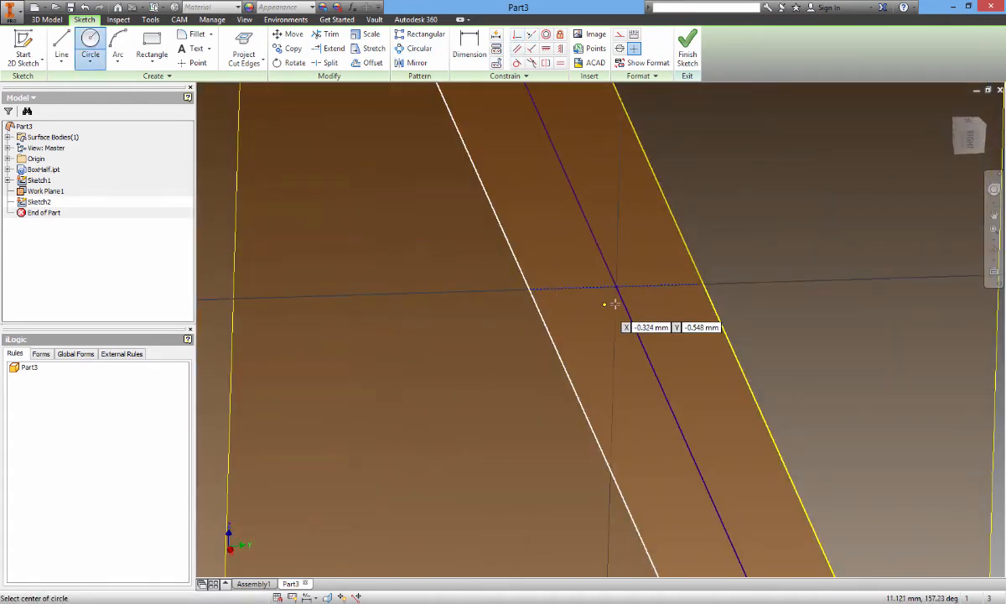
click(615, 286)
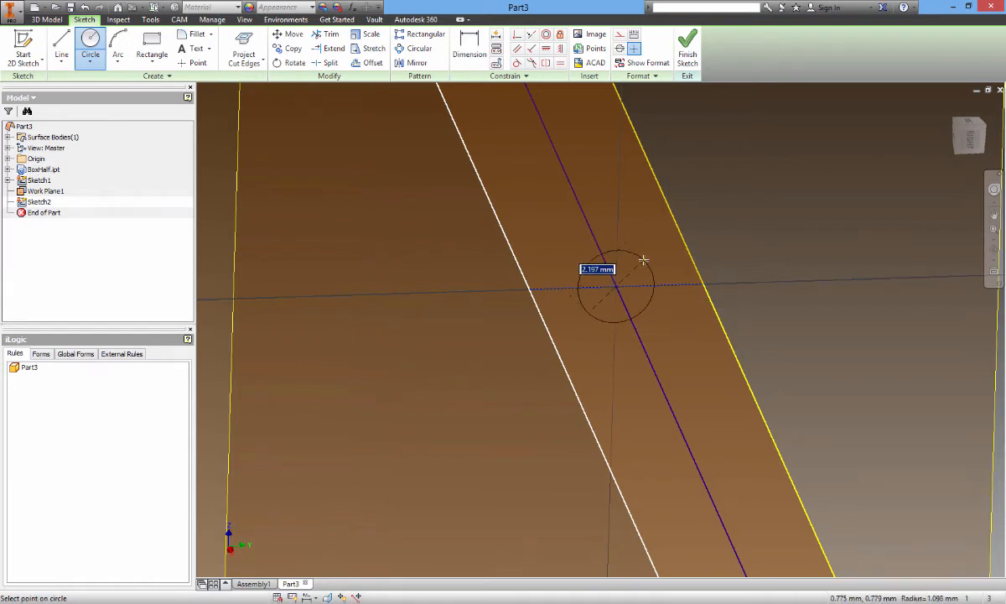
text(3)
key(Return)
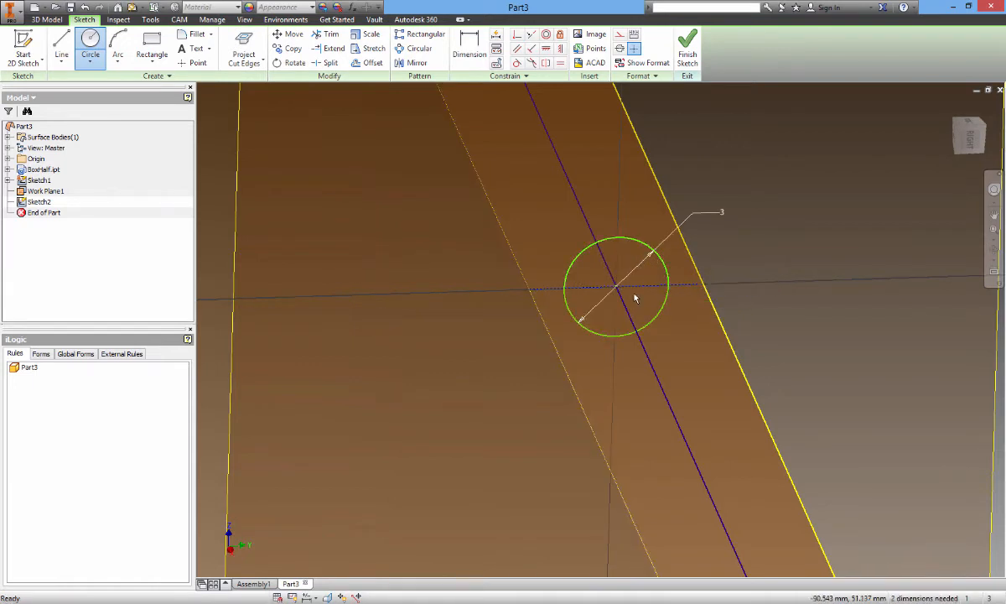
Make the circle's centre coincident with the projected loop midpoint on the short construction line and finish the sketch.
key(Escape)
drag(618, 289, 666, 273)
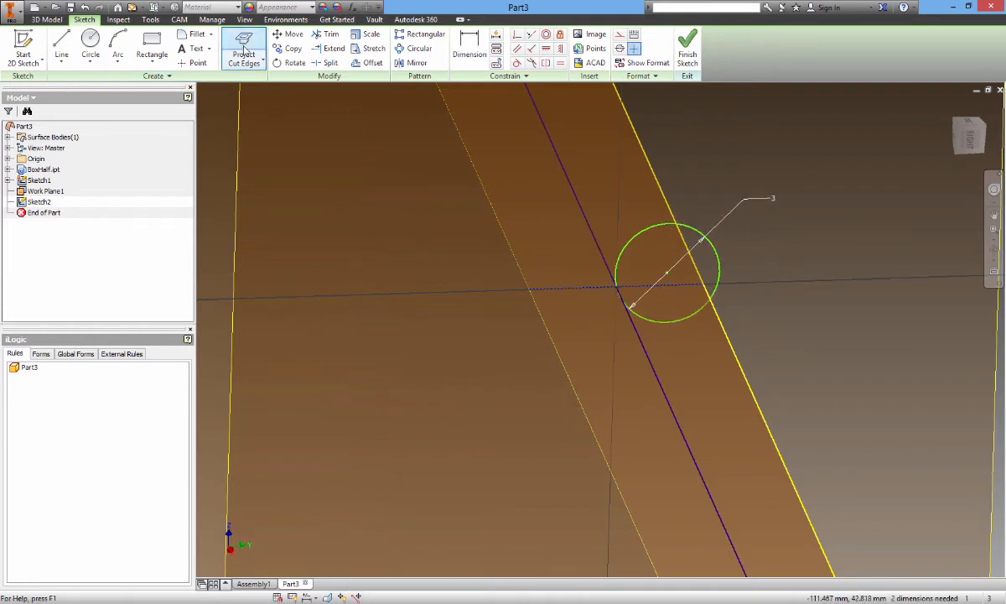
click(251, 63)
click(260, 81)
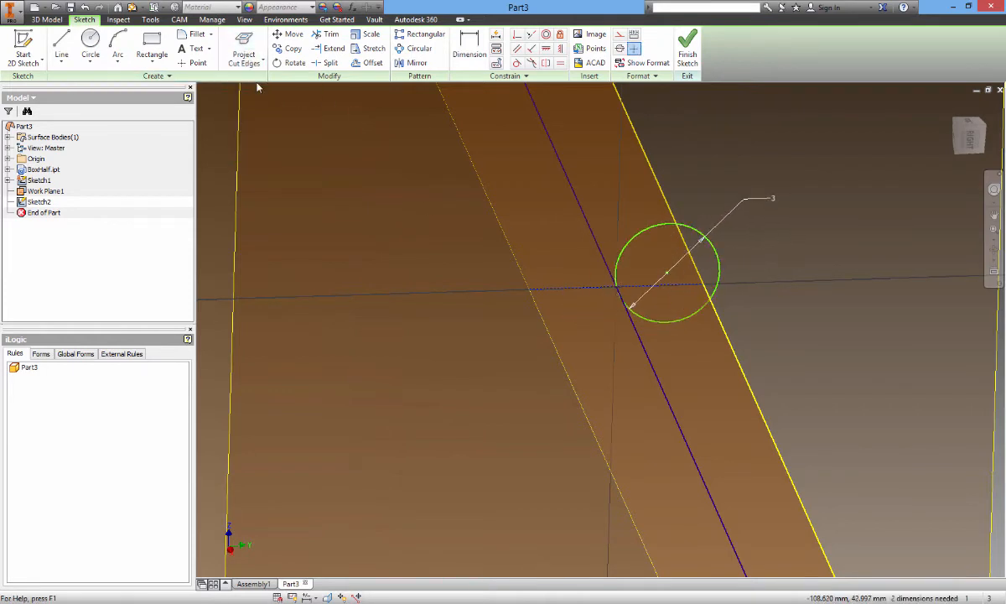
click(516, 35)
click(620, 292)
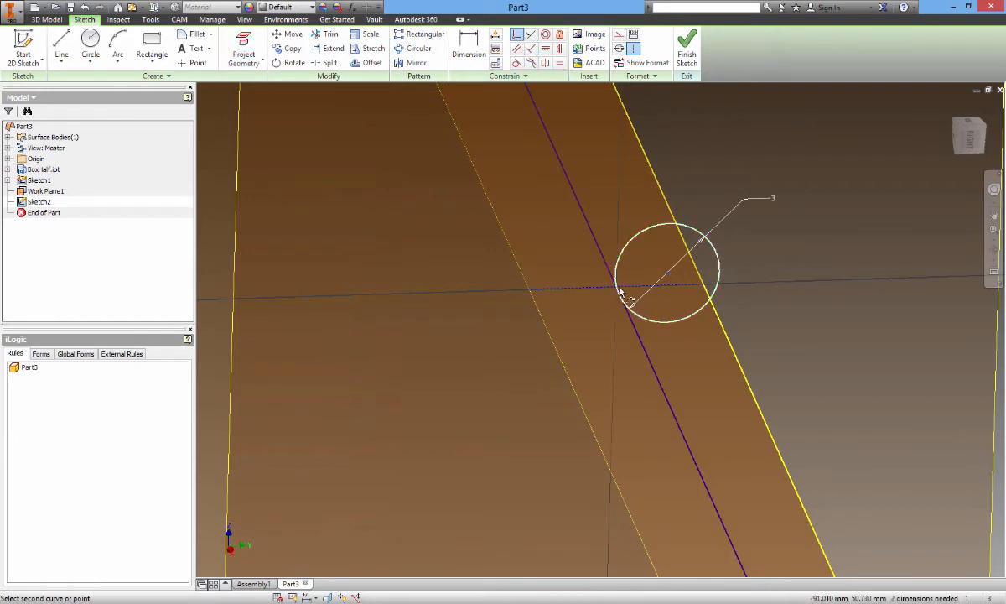
click(620, 288)
click(686, 60)
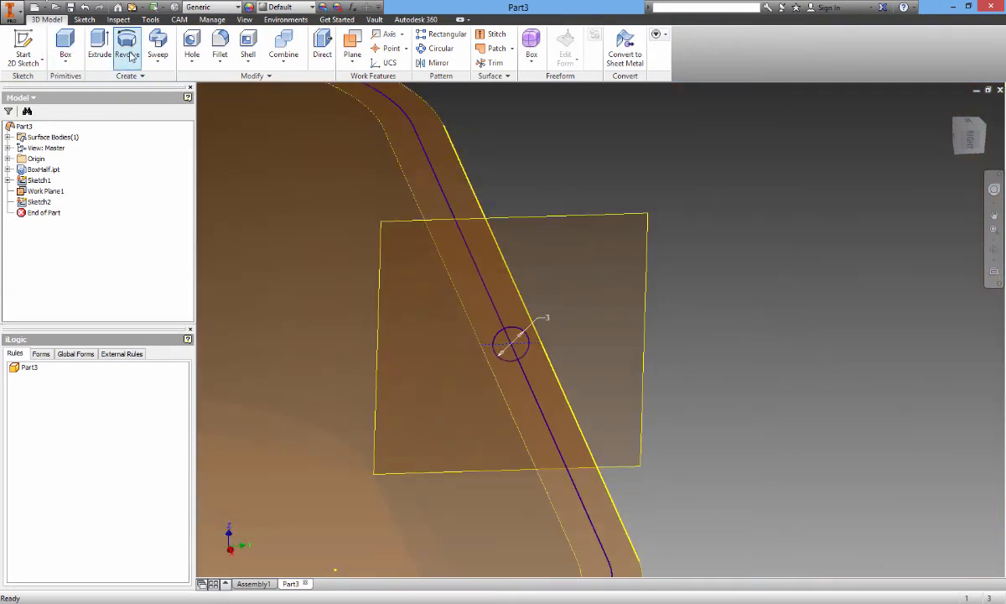
Sweep the 3 mm circle as a solid along the closed rim loop, with path orientation and zero taper and twist.
click(157, 44)
click(513, 342)
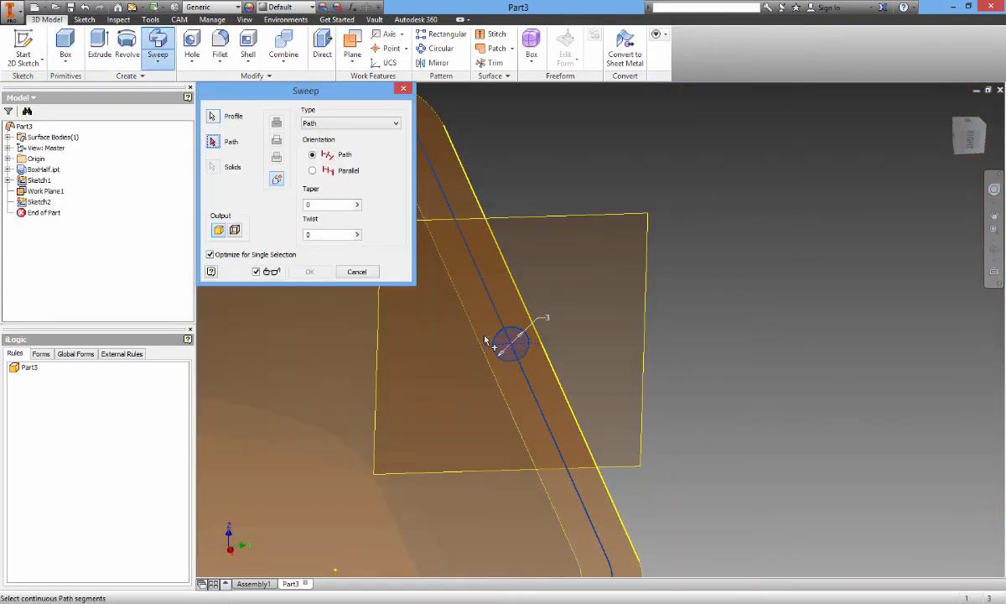
click(506, 312)
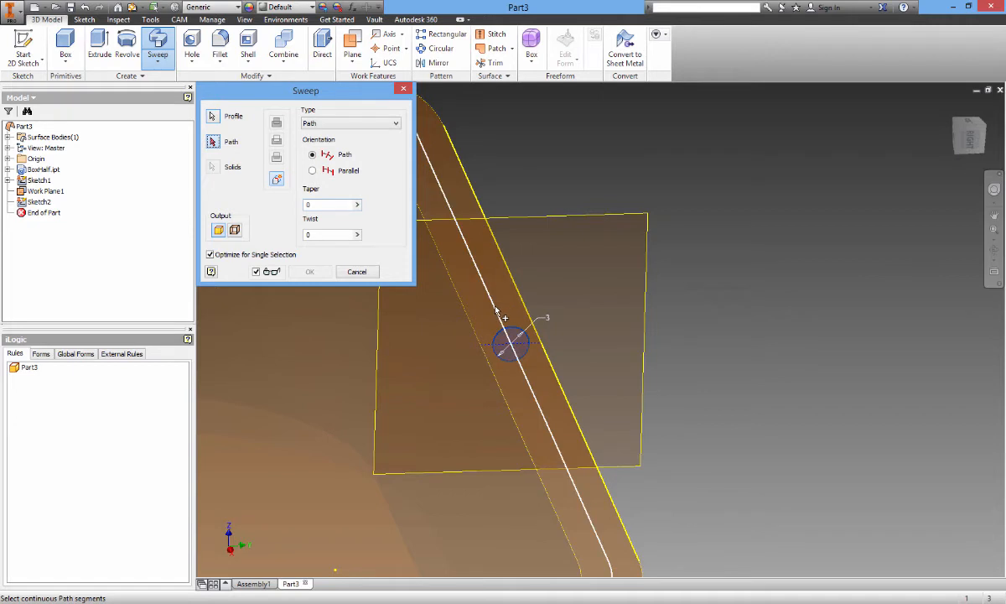
scroll(843, 275, down, 5)
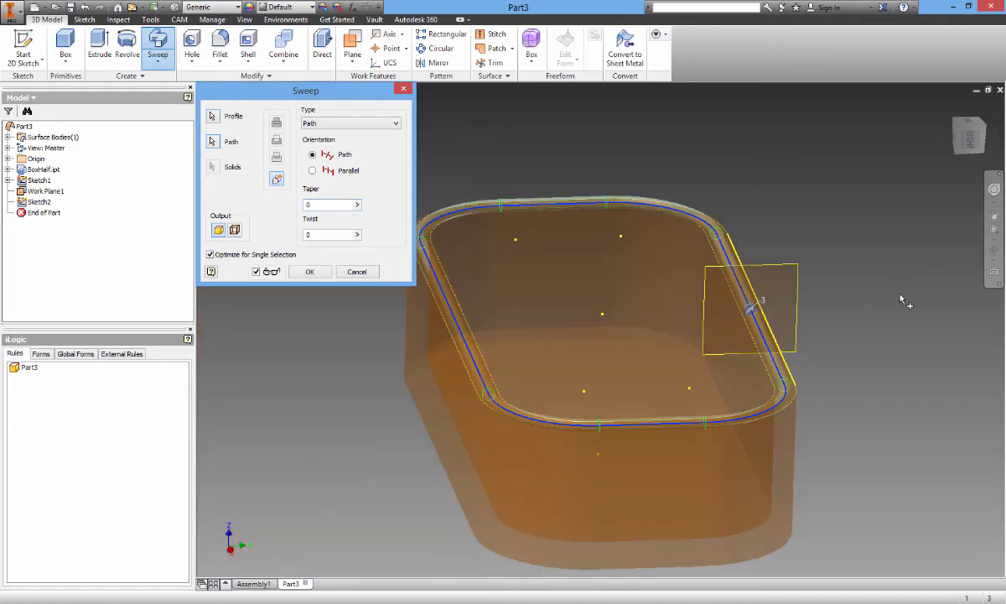
click(310, 272)
shift+middle_drag(348, 364, 418, 380)
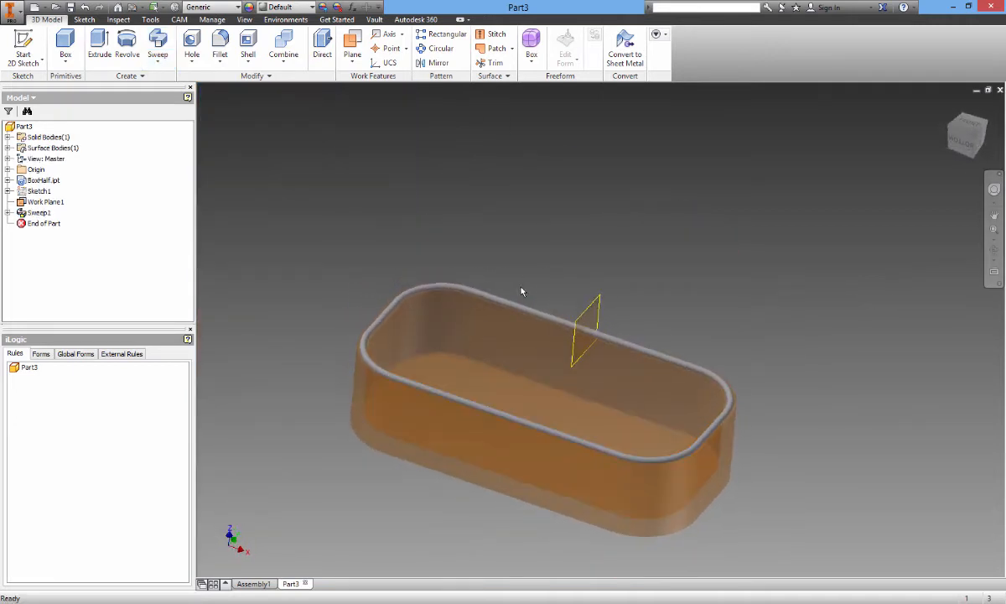
Hide the work plane and the derived BoxHalf body so that only the swept ring is shown.
click(602, 317)
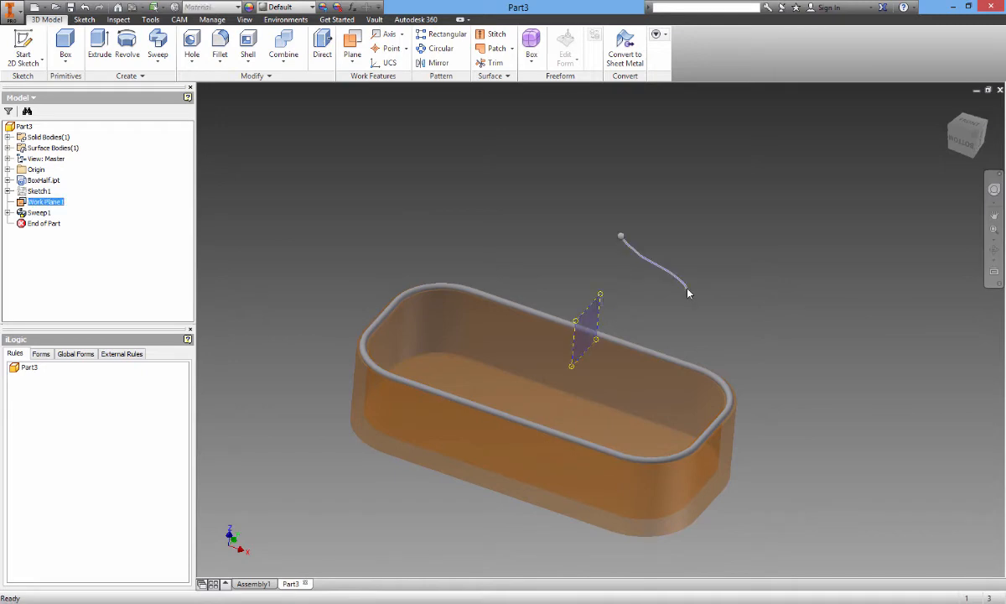
right_drag(688, 289, 696, 292)
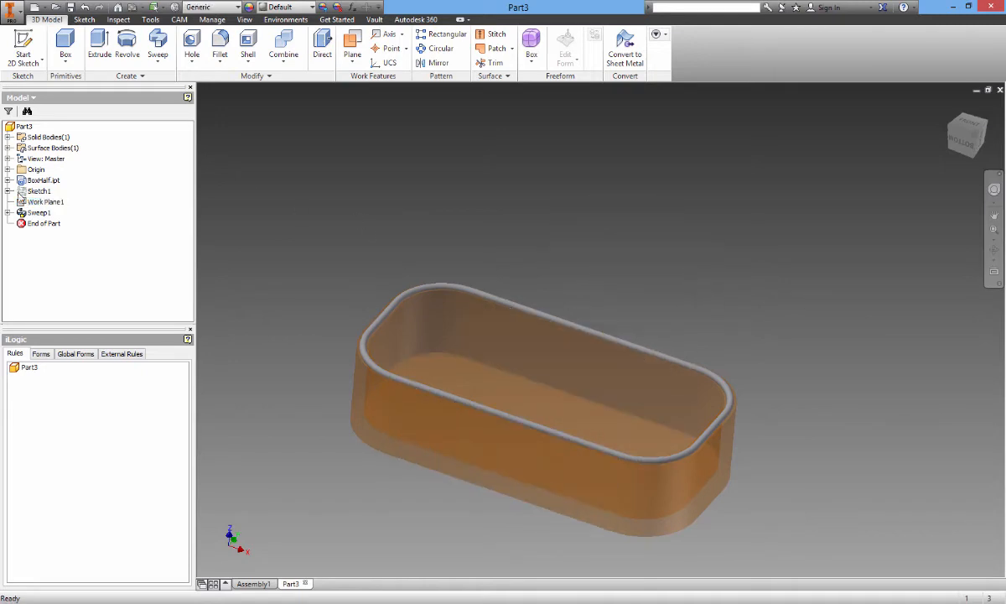
click(8, 181)
right_click(63, 191)
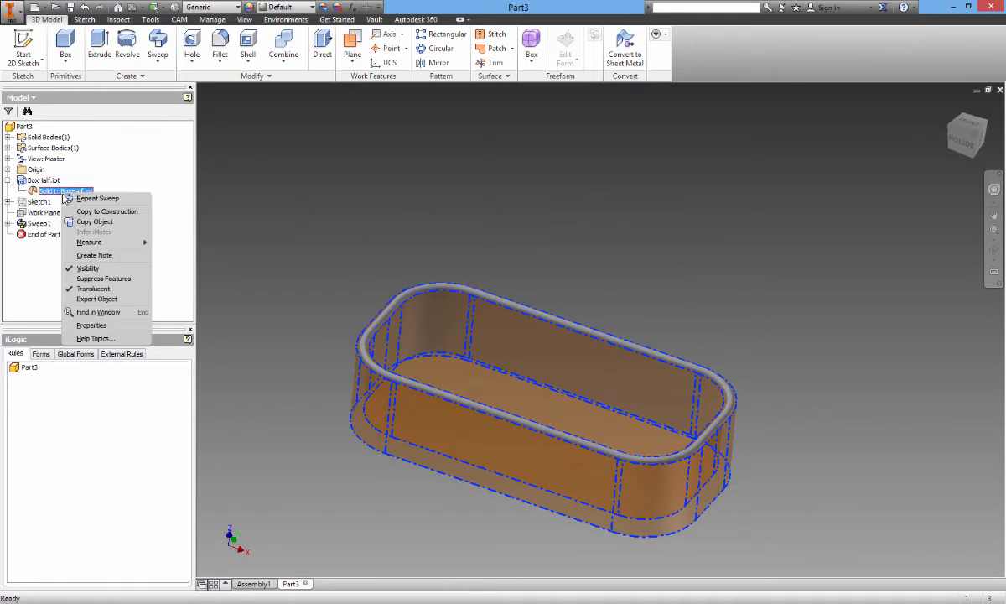
click(114, 276)
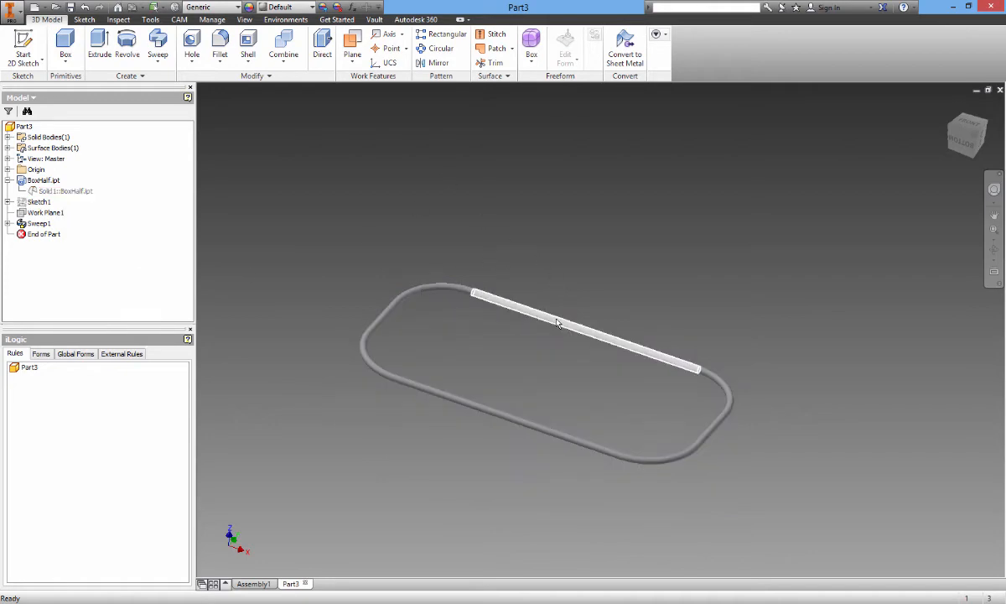
Save the derived part as ORING.ipt in the Tricks folder.
click(71, 7)
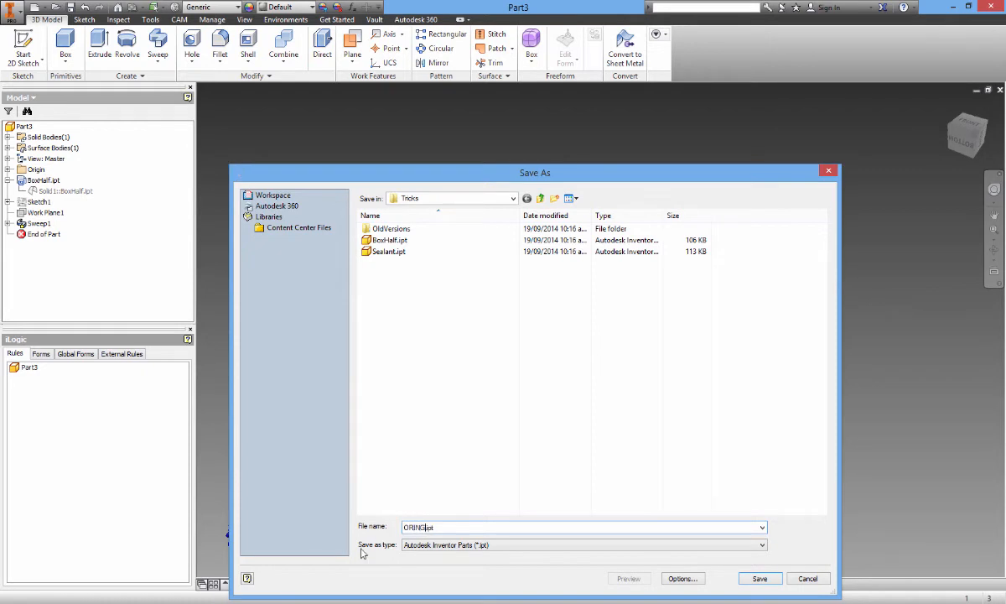
text(ORING)
key(Return)
click(565, 257)
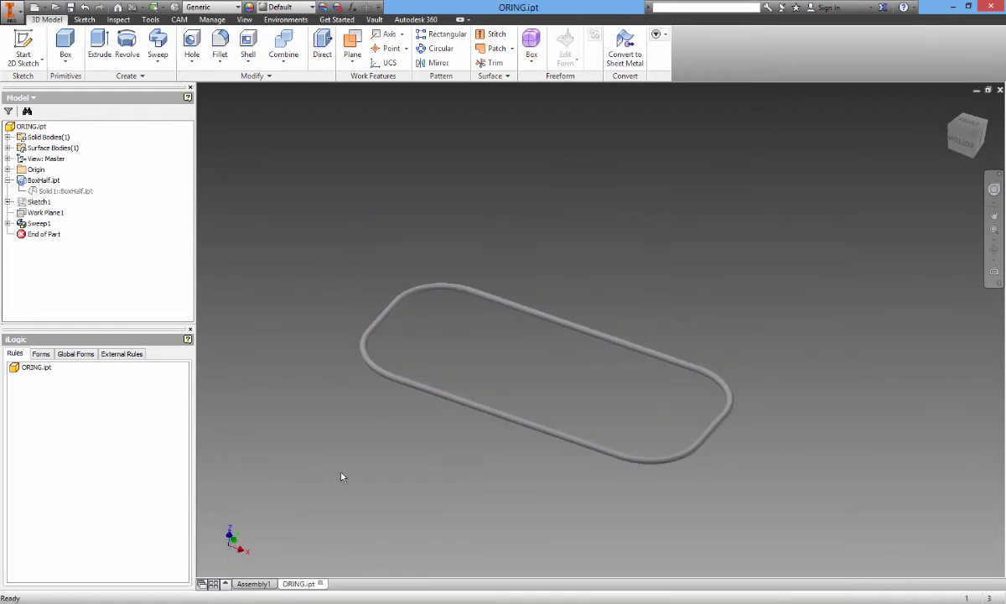
Return to Assembly1 and open the second BoxHalf component in its own part window.
click(253, 583)
click(699, 243)
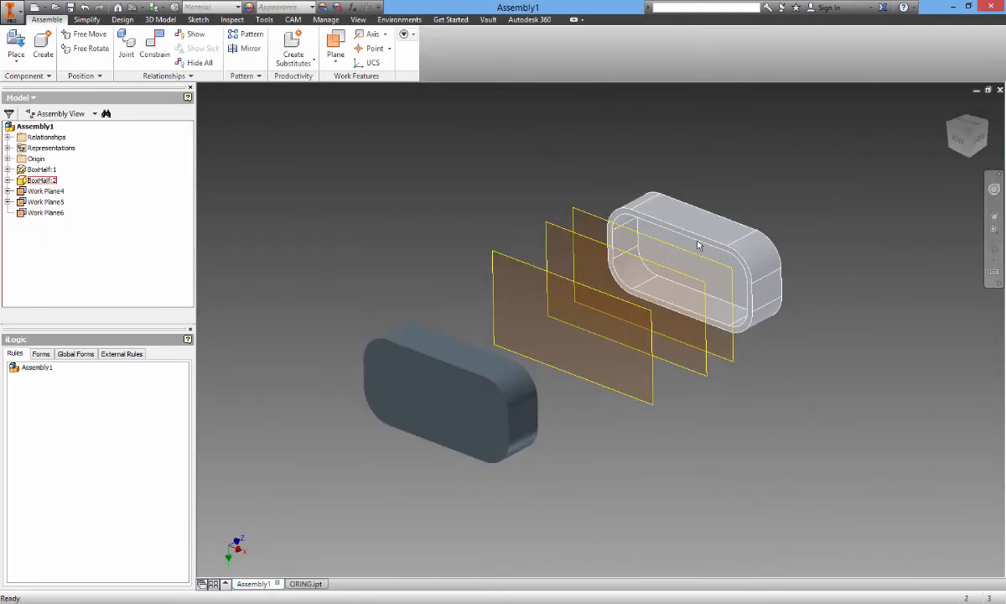
right_click(698, 243)
click(698, 212)
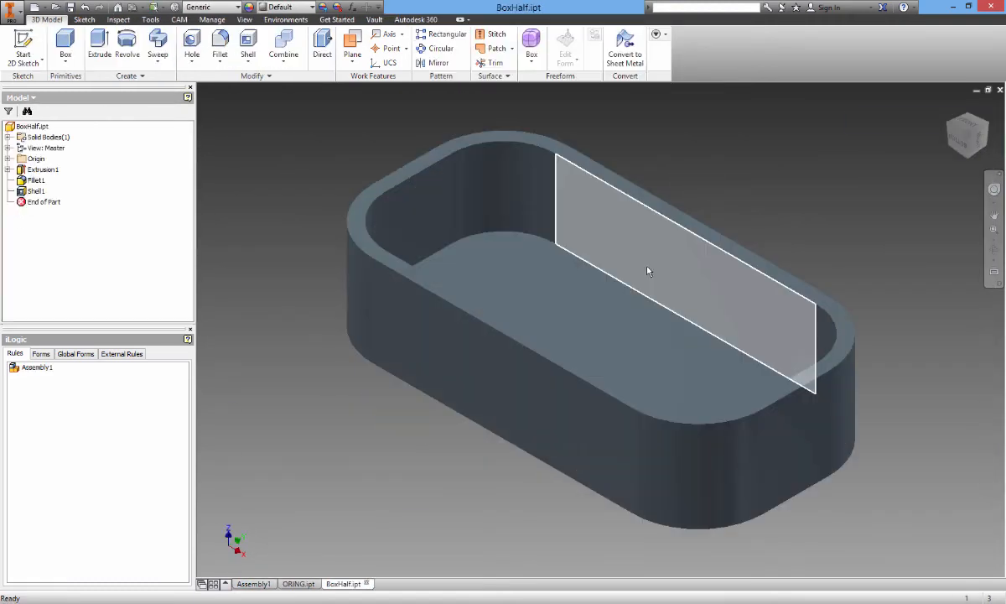
Set the short side of the rectangle in BoxHalf's base sketch to 150 mm and finish the sketch.
mouse_move(368, 420)
shift+middle_down()
mouse_move(410, 445)
mouse_move(371, 435)
shift+middle_up()
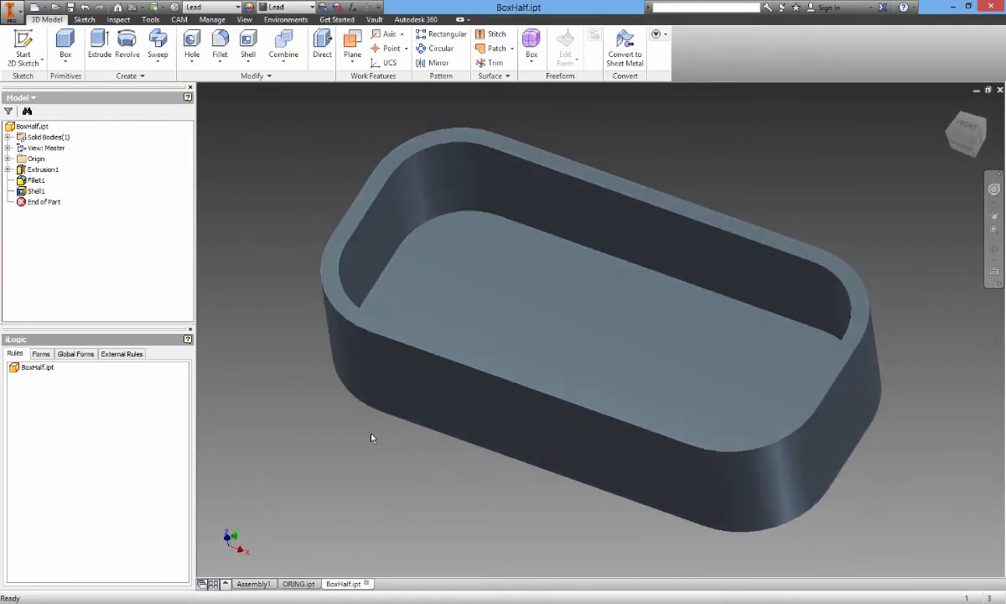
scroll(325, 395, up, 3)
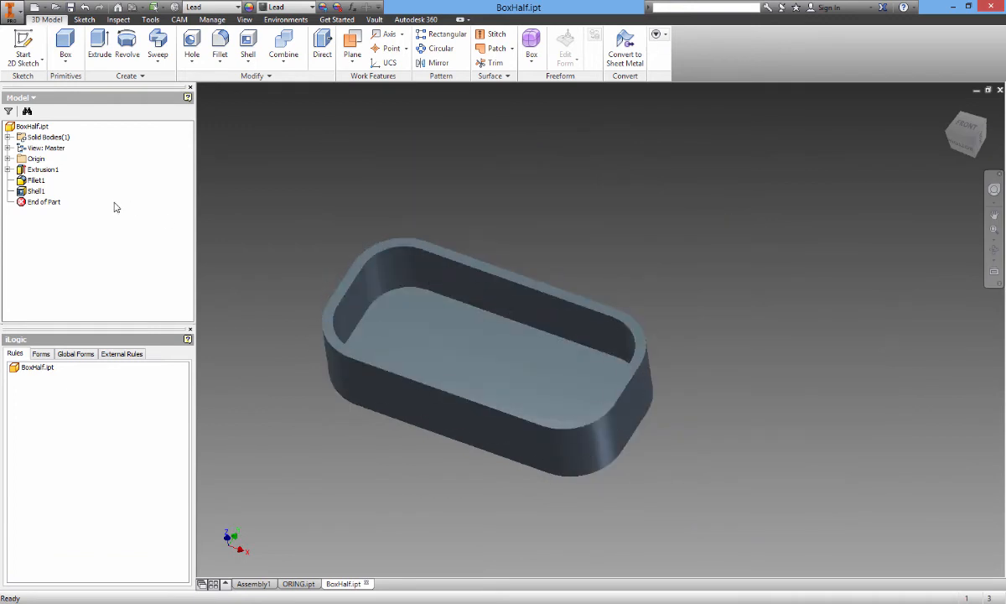
click(7, 170)
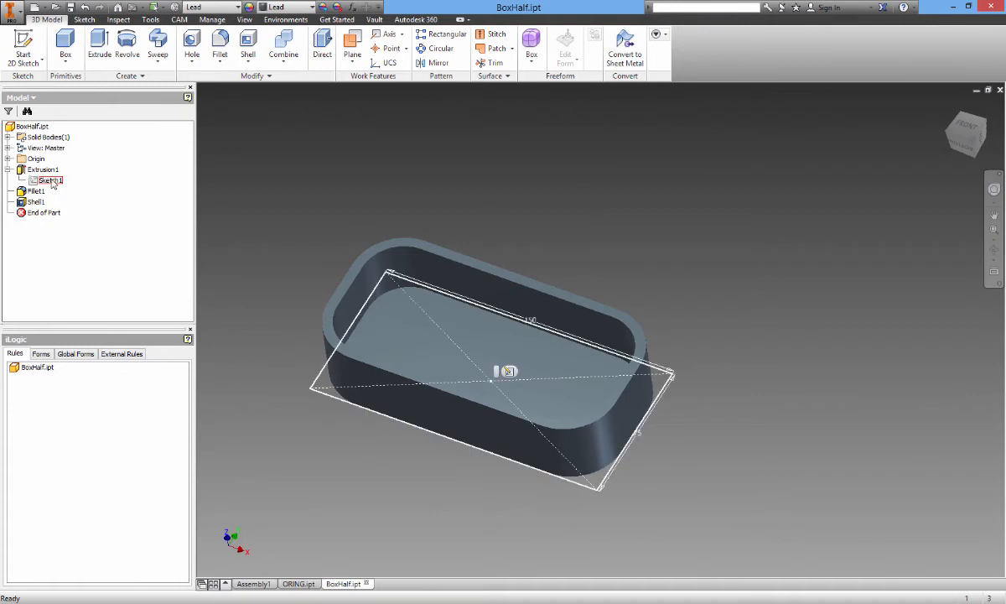
double_click(50, 180)
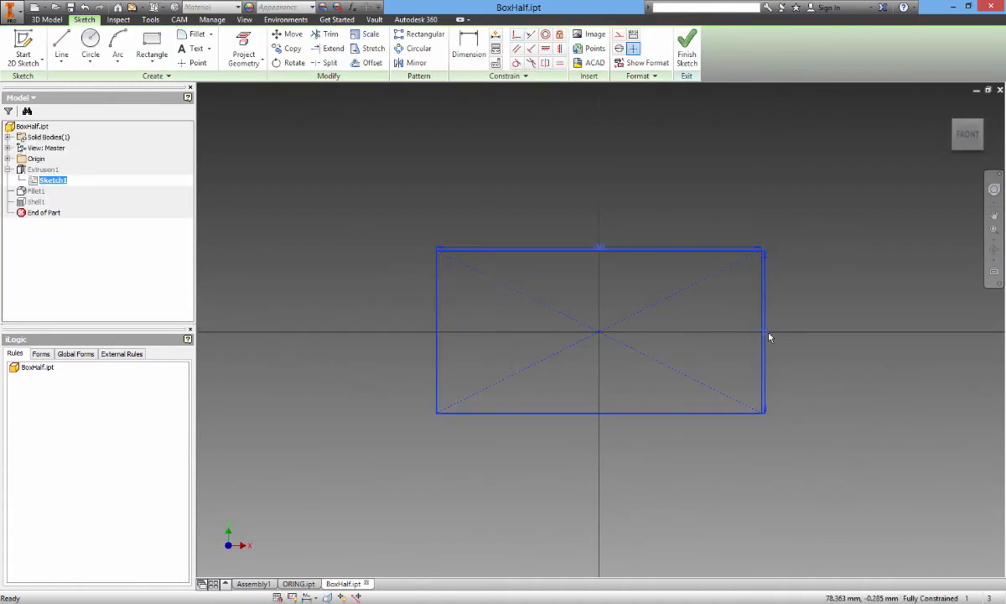
double_click(783, 333)
text(150)
key(Return)
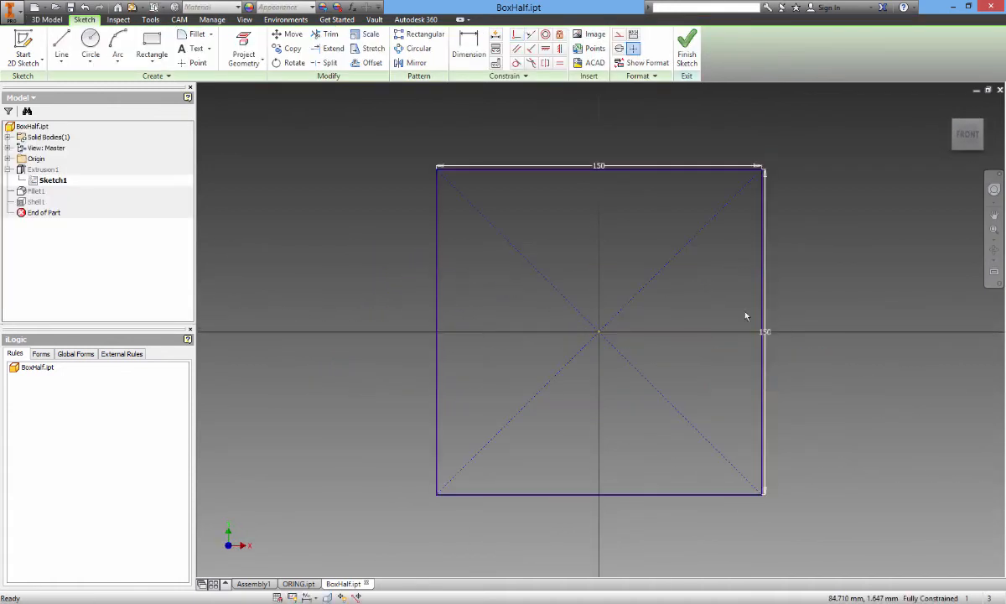
click(686, 50)
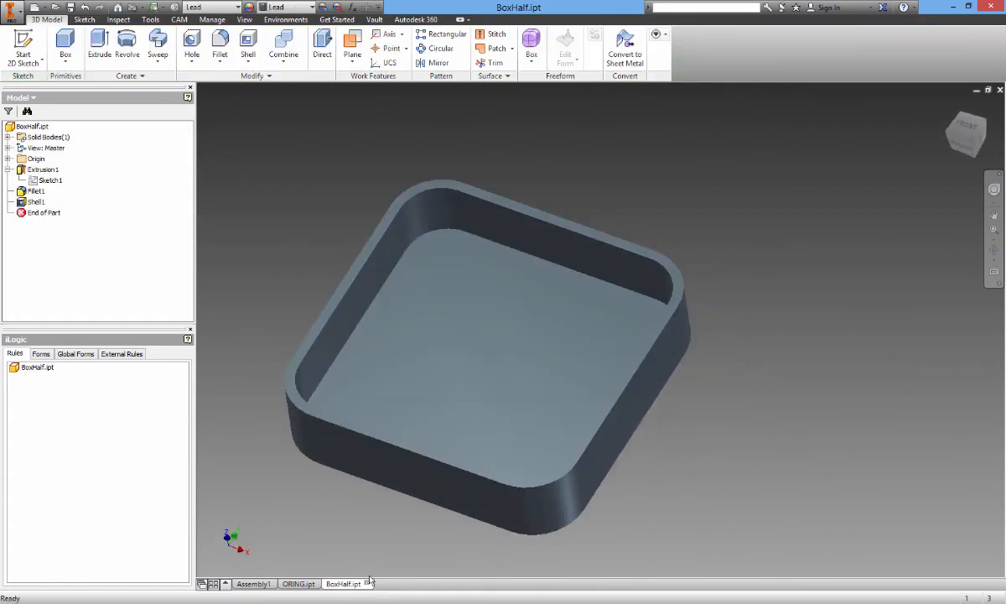
Update ORING.ipt to follow the resized box half, and highlight the derived BoxHalf body to compare it with the ring.
click(298, 583)
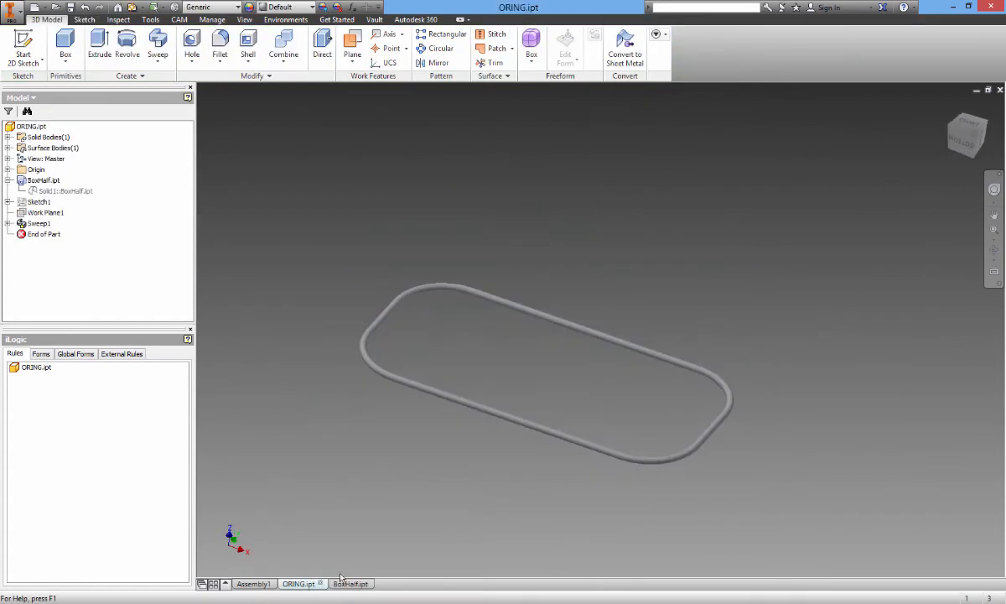
click(133, 7)
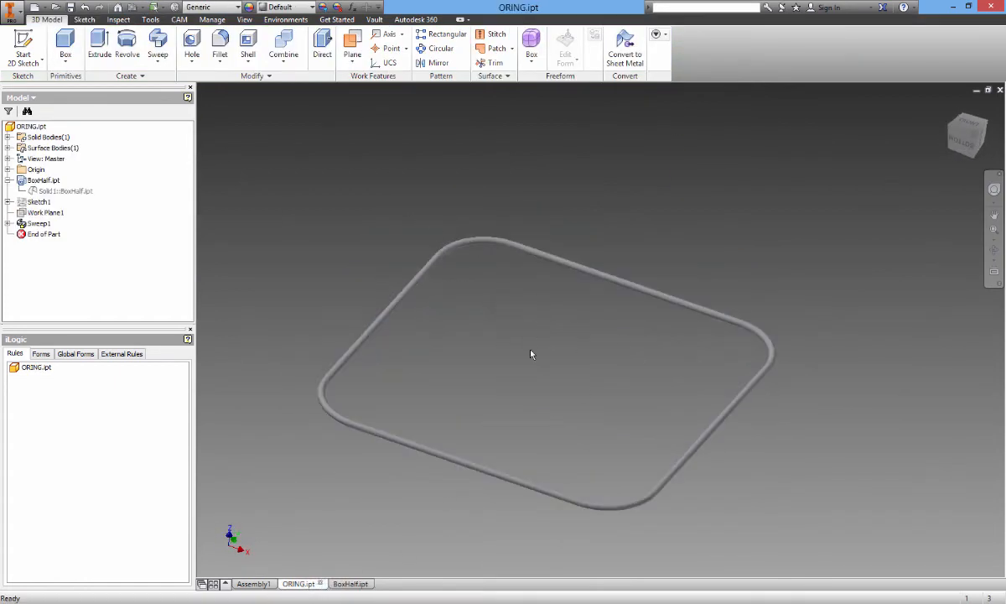
click(63, 191)
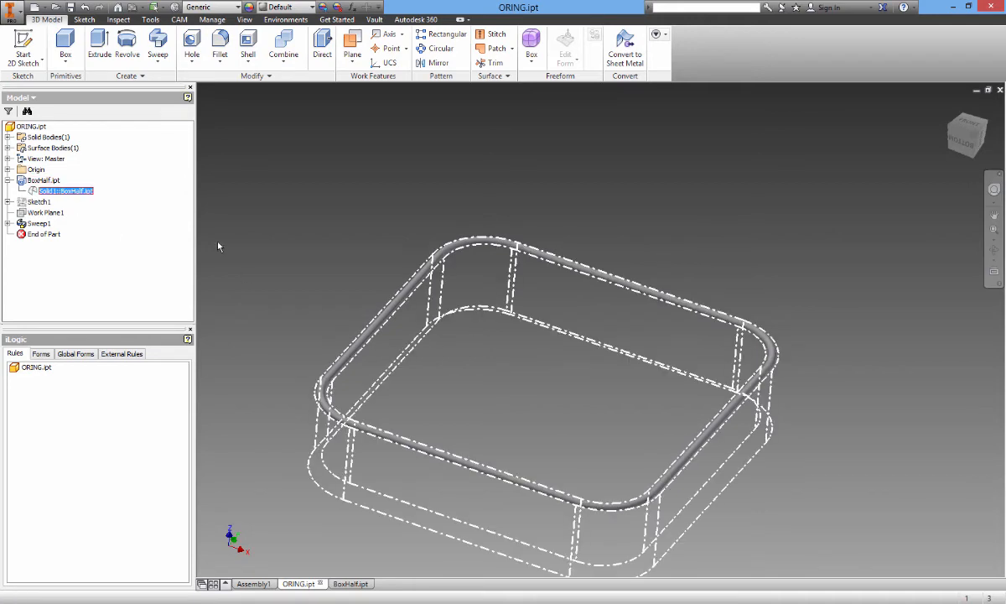
scroll(335, 216, up, 3)
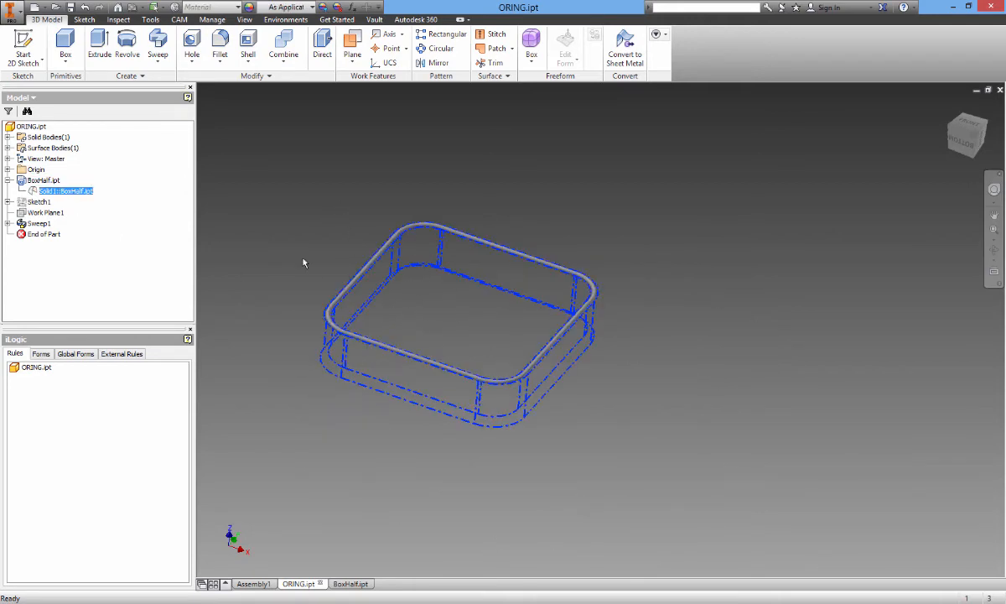
click(387, 476)
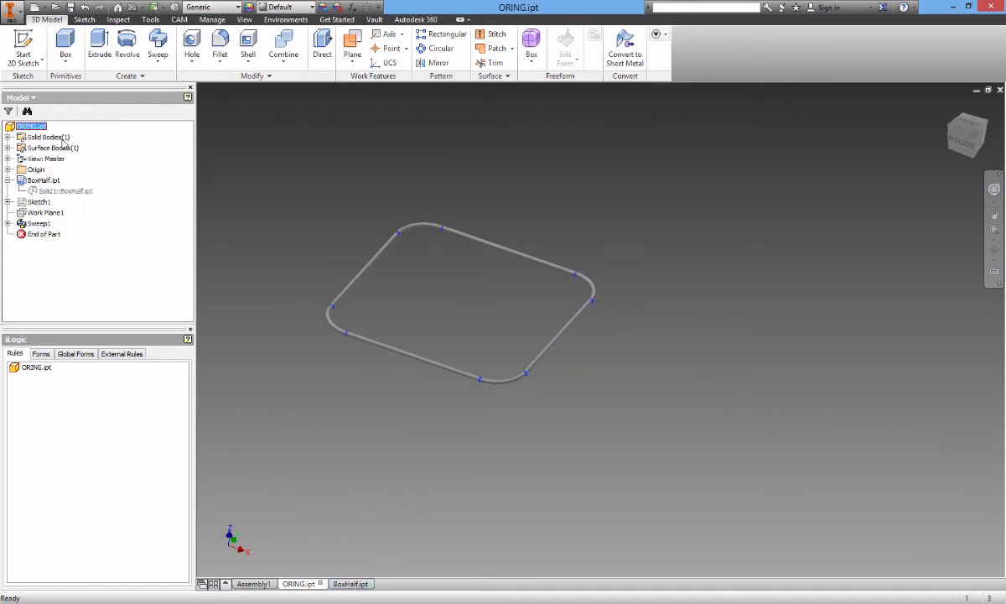
Paste the copied ORING part into Assembly1 as a new component.
click(253, 584)
right_click(429, 163)
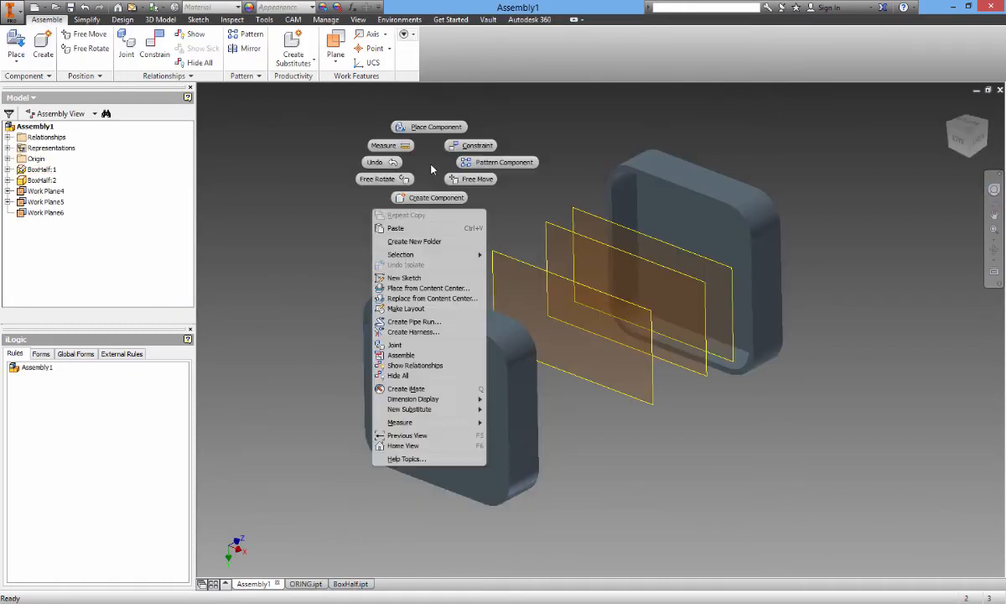
click(427, 228)
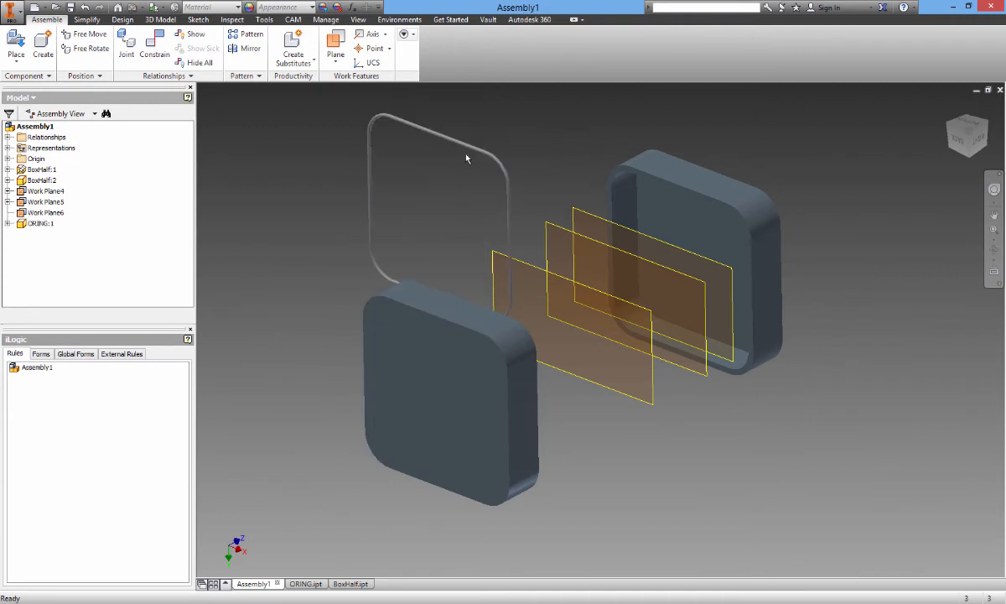
Constrain the YZ plane of the ORING component flush with the YZ plane of BoxHalf:1 at 0 mm offset.
click(39, 223)
click(8, 223)
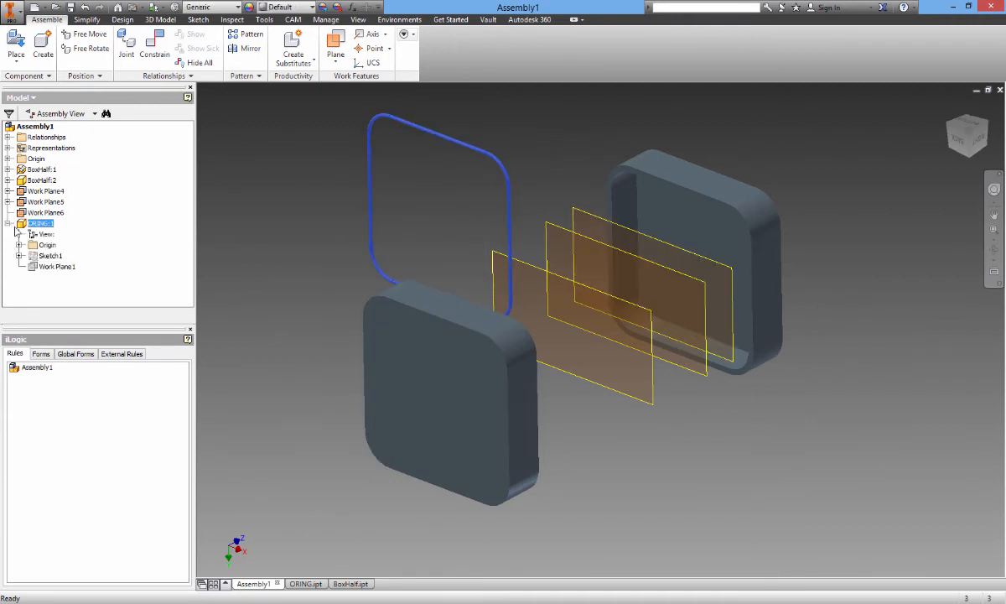
click(19, 244)
click(63, 235)
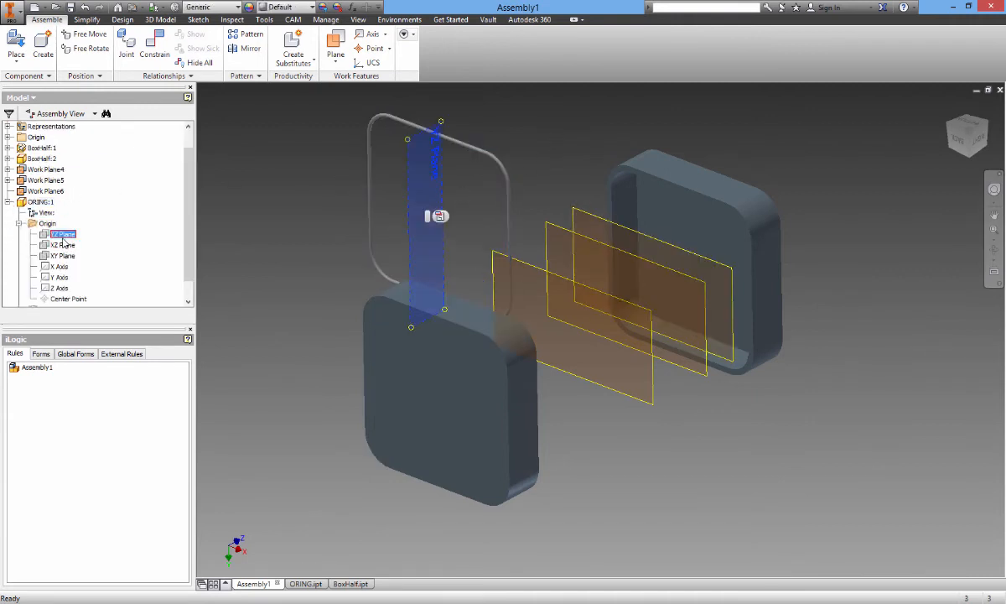
key(c)
click(8, 148)
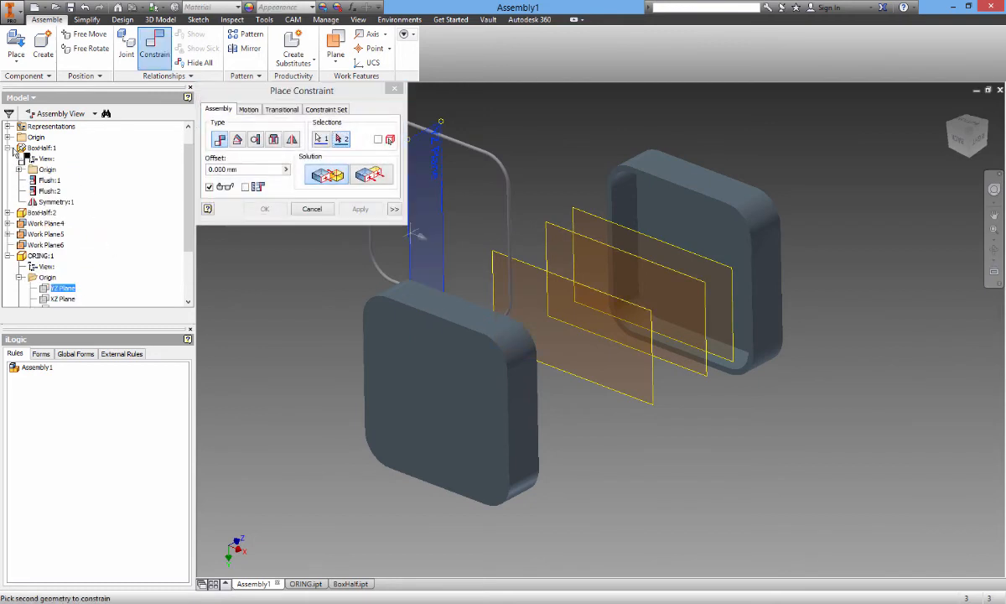
click(19, 169)
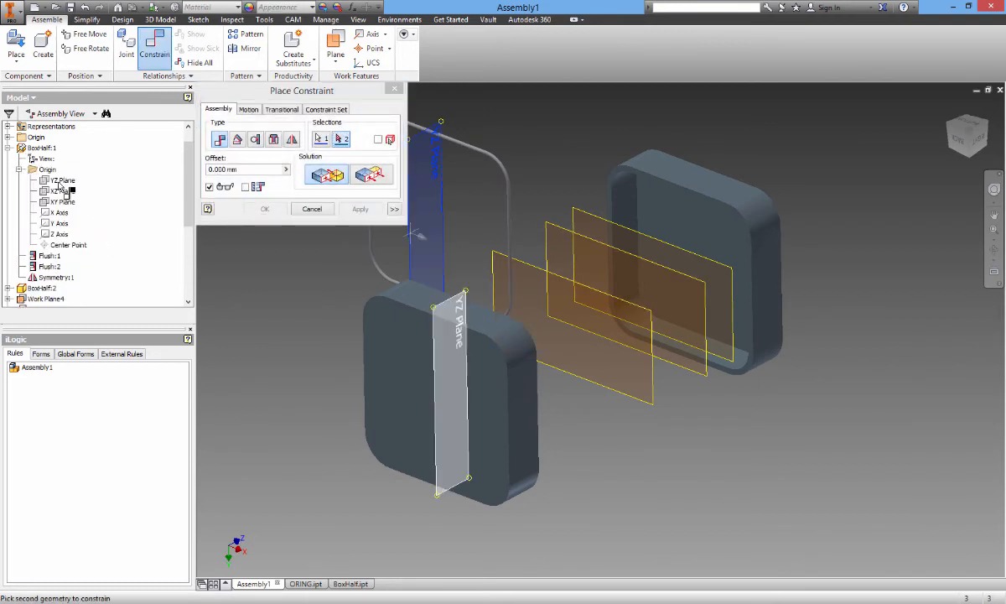
click(60, 182)
click(386, 174)
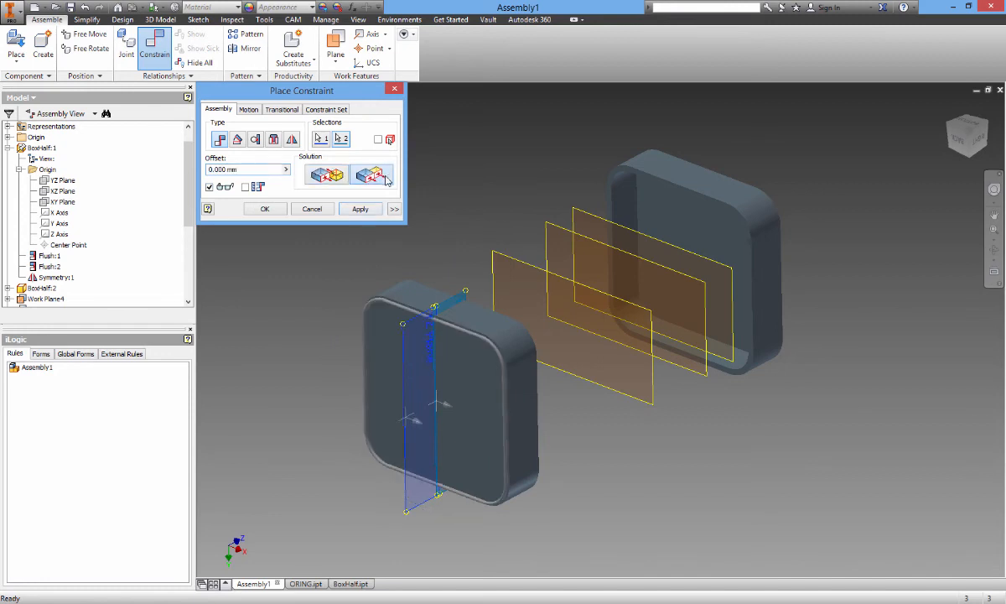
click(359, 209)
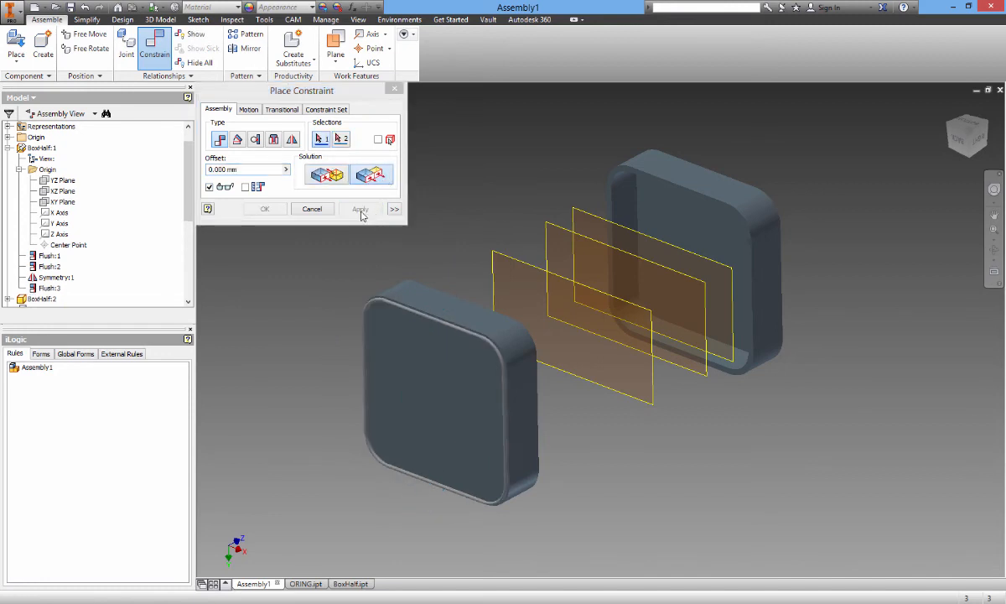
Constrain the XZ planes of BoxHalf:1 and the ORING component flush at 0 mm offset.
click(63, 190)
scroll(138, 256, down, 5)
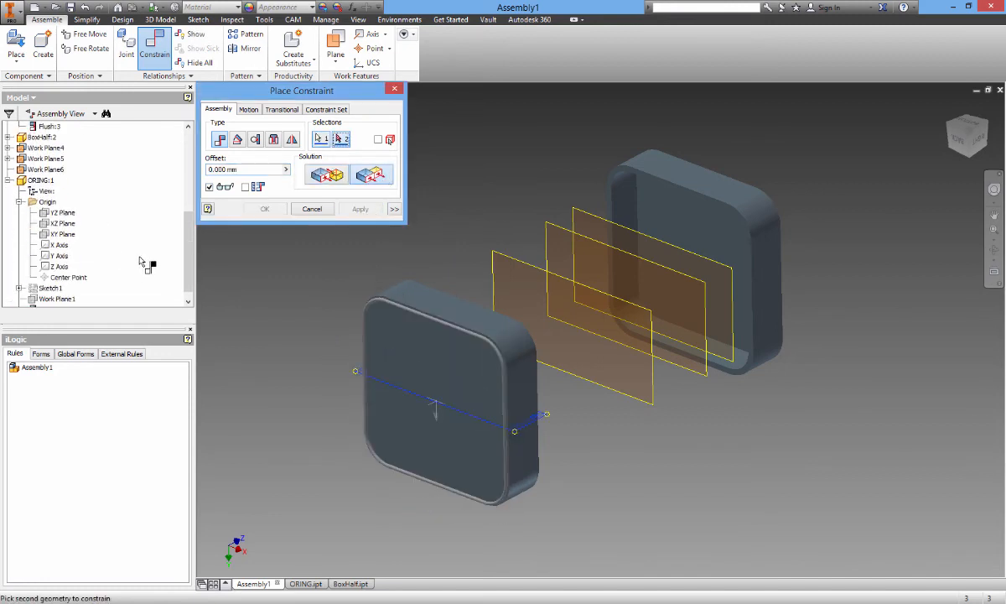
click(63, 224)
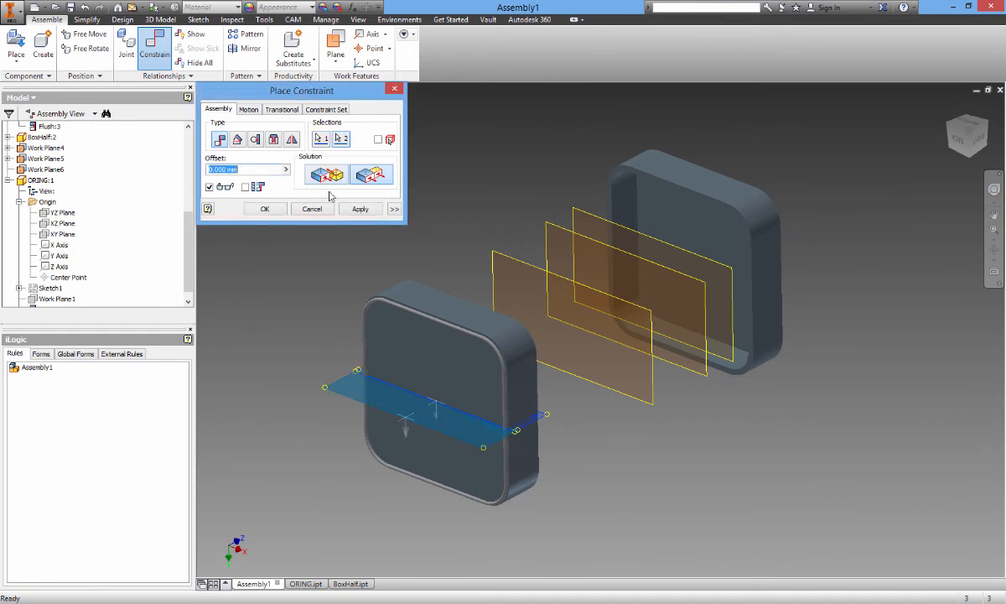
click(360, 208)
click(310, 208)
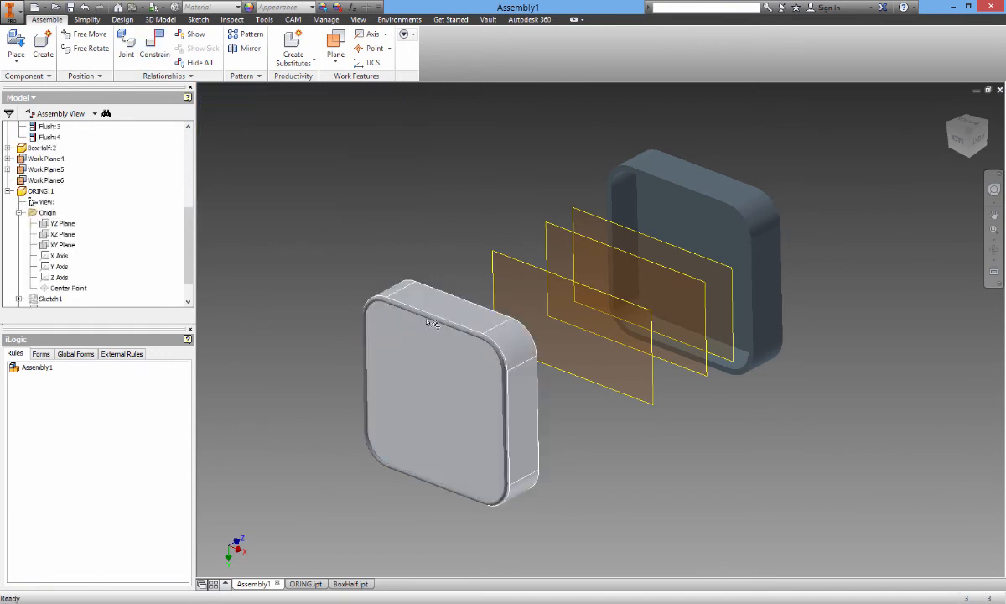
Pull the ring out between the box halves and mate the axis of its straight upper segment to Work Plane4 at 0 mm offset.
drag(437, 317, 531, 267)
click(479, 217)
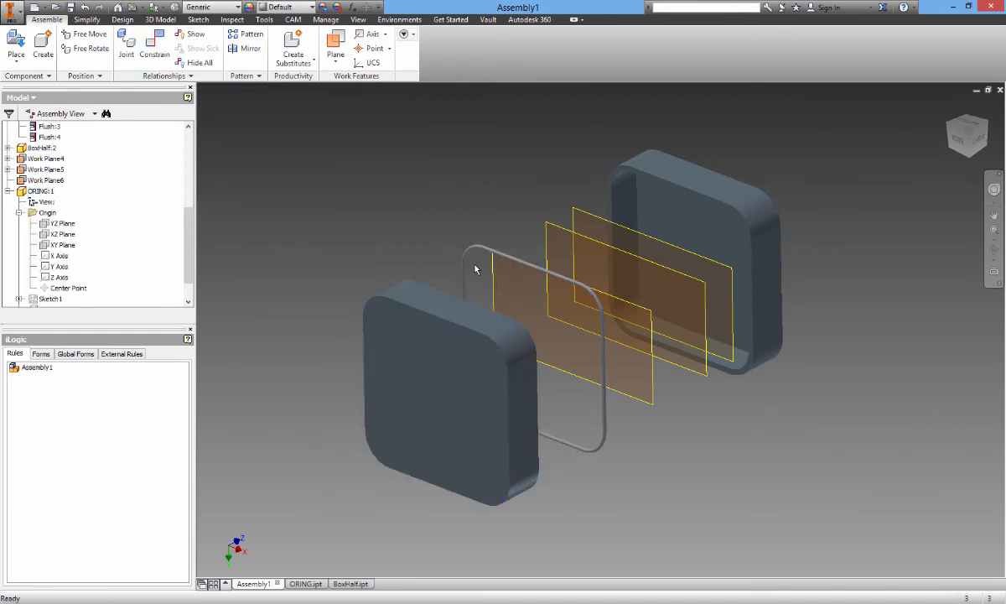
key(c)
scroll(535, 270, up, 5)
click(509, 246)
scroll(563, 245, down, 2)
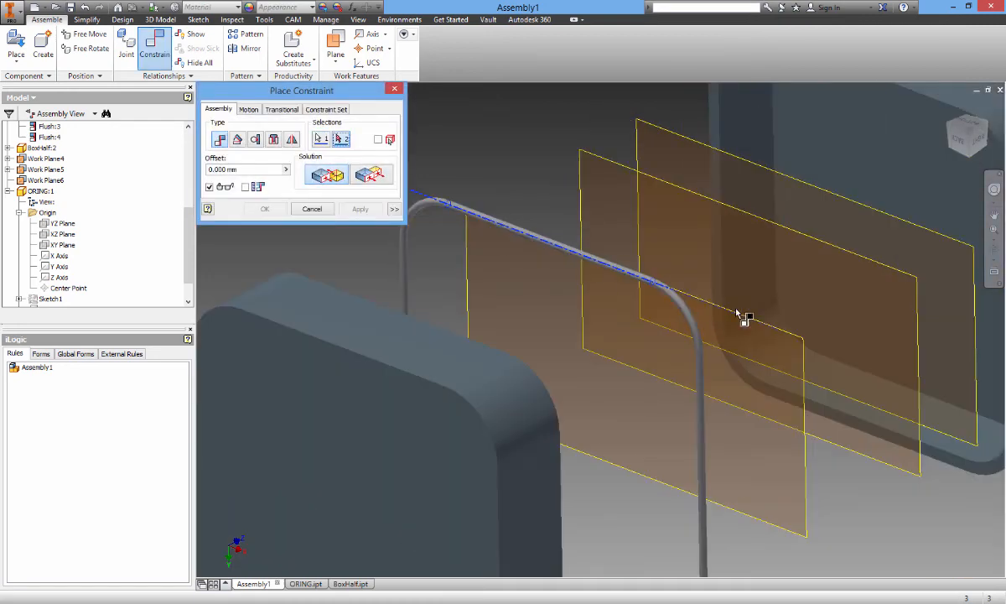
click(745, 320)
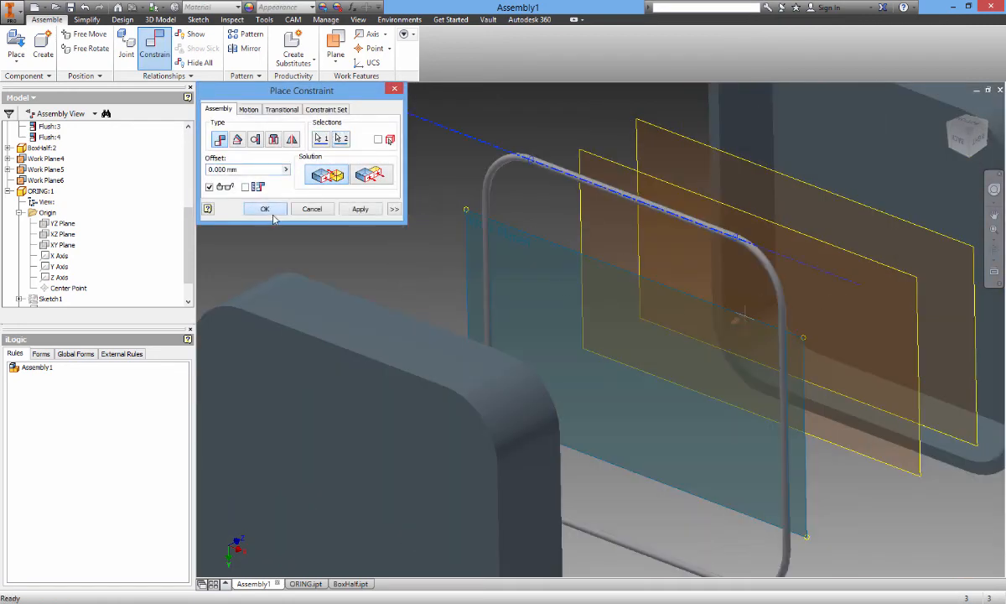
click(264, 209)
scroll(419, 231, down, 5)
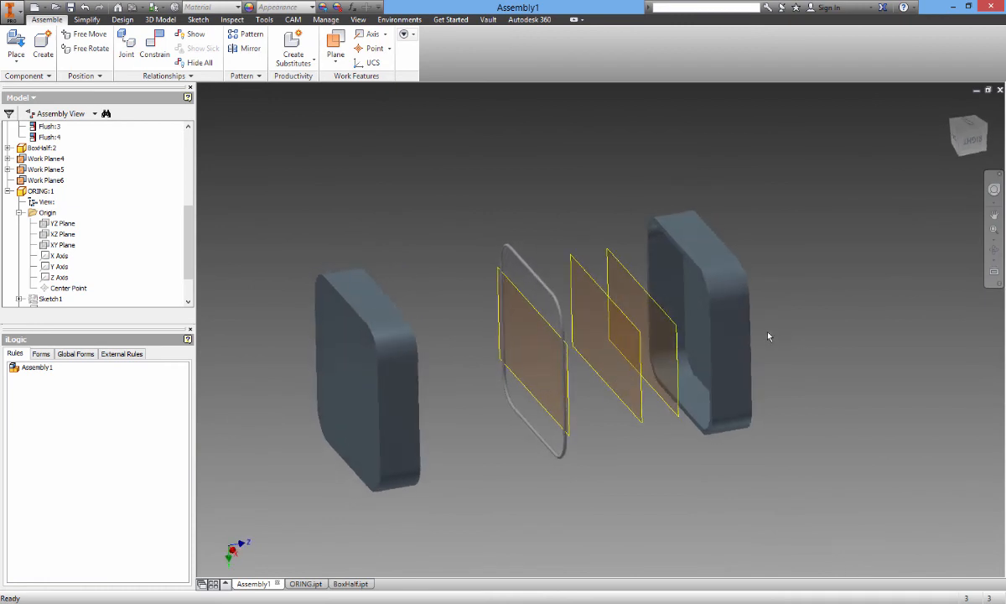
Move the second BoxHalf toward and away from the first to check how the O-ring and work planes follow.
drag(755, 336, 530, 293)
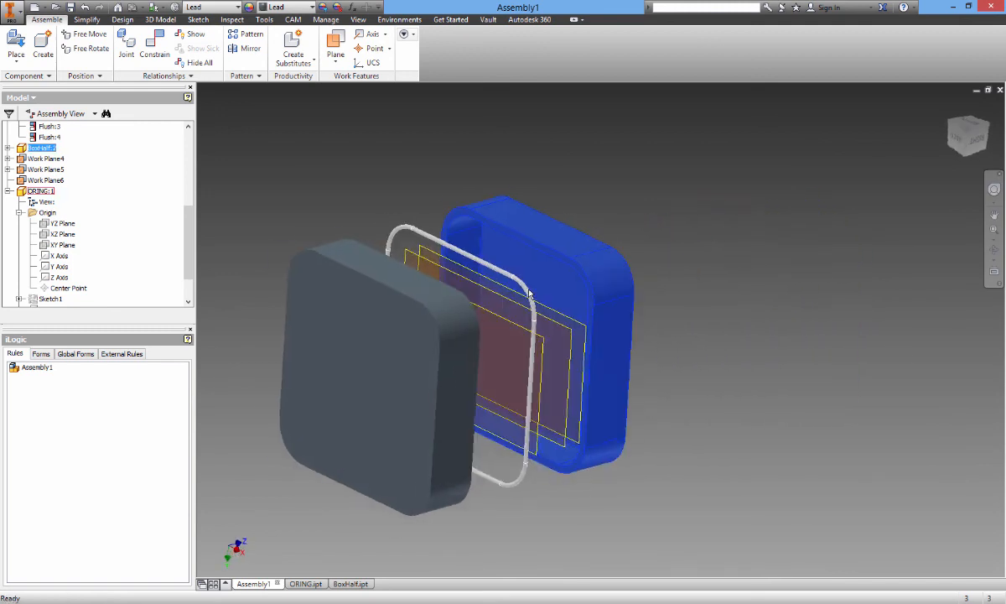
scroll(530, 293, down, 2)
shift+middle_drag(530, 293, 532, 271)
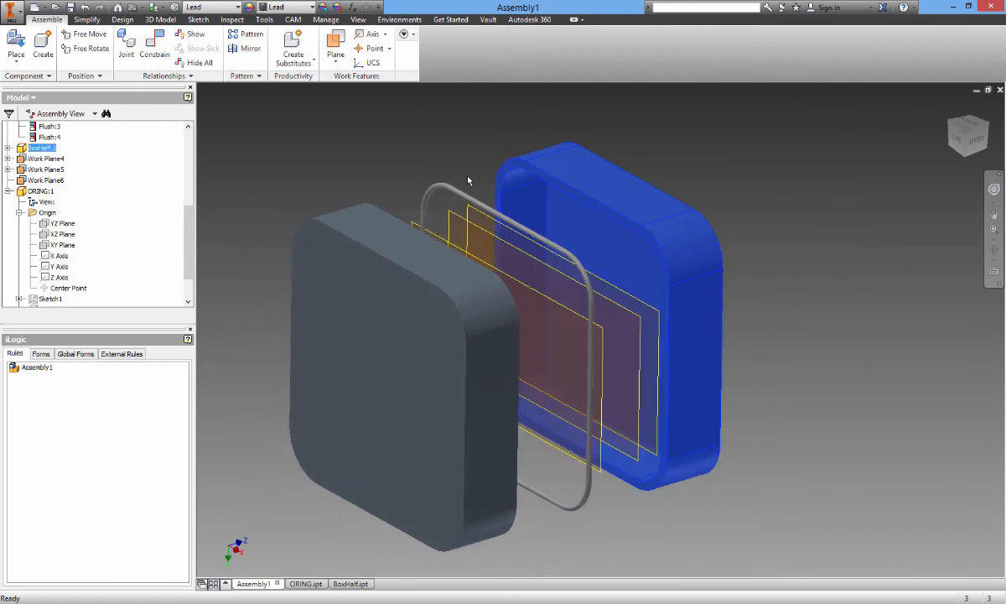
drag(696, 226, 769, 208)
scroll(505, 152, up, 2)
click(506, 152)
shift+middle_drag(506, 153, 482, 161)
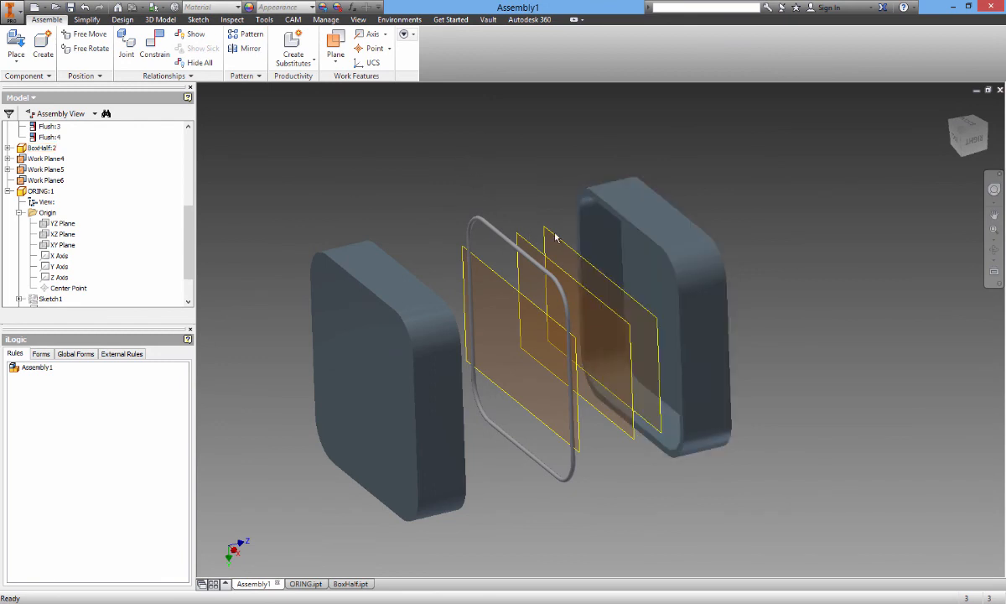
click(631, 227)
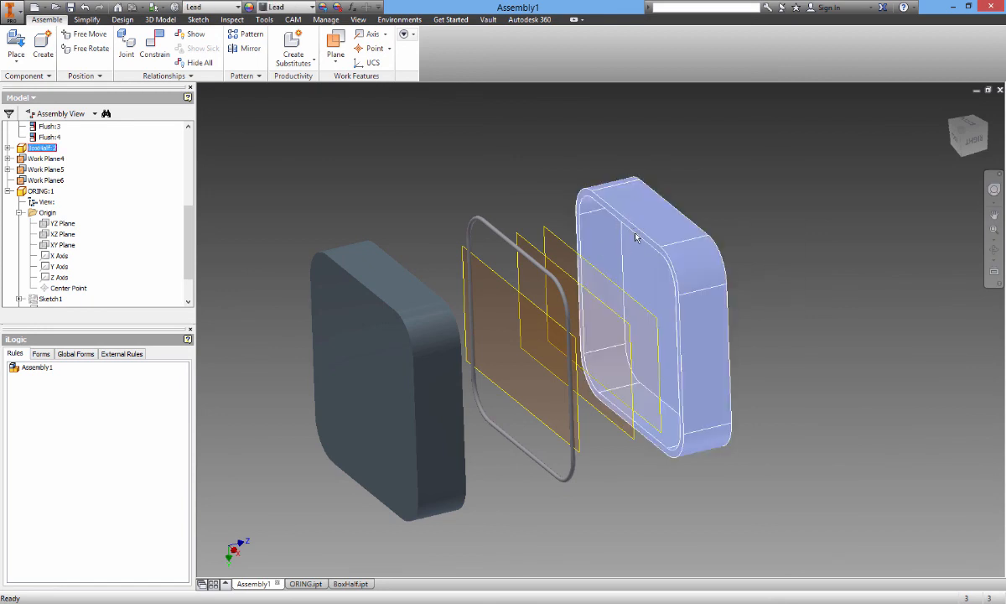
click(527, 308)
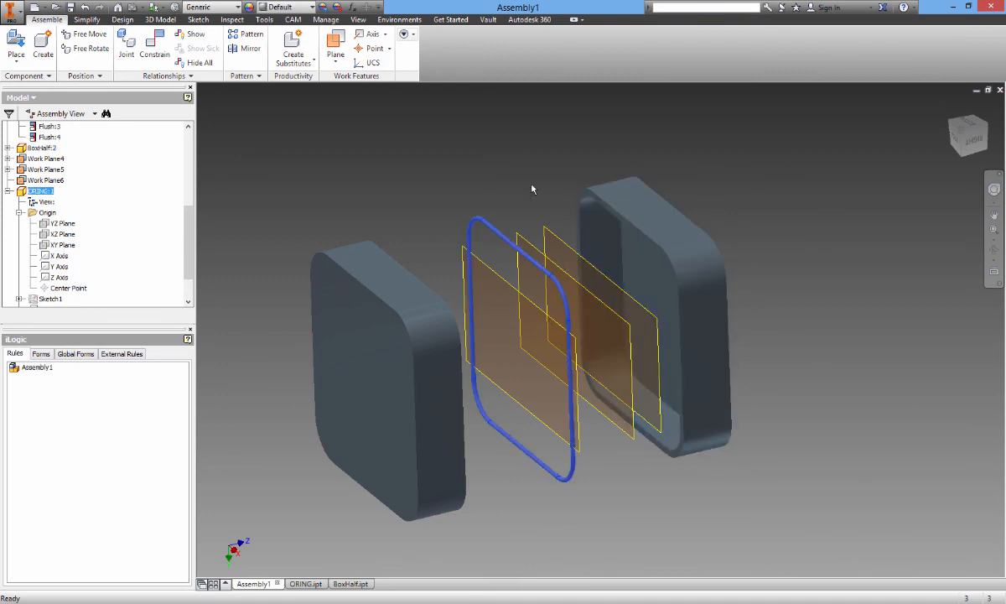
drag(635, 229, 814, 236)
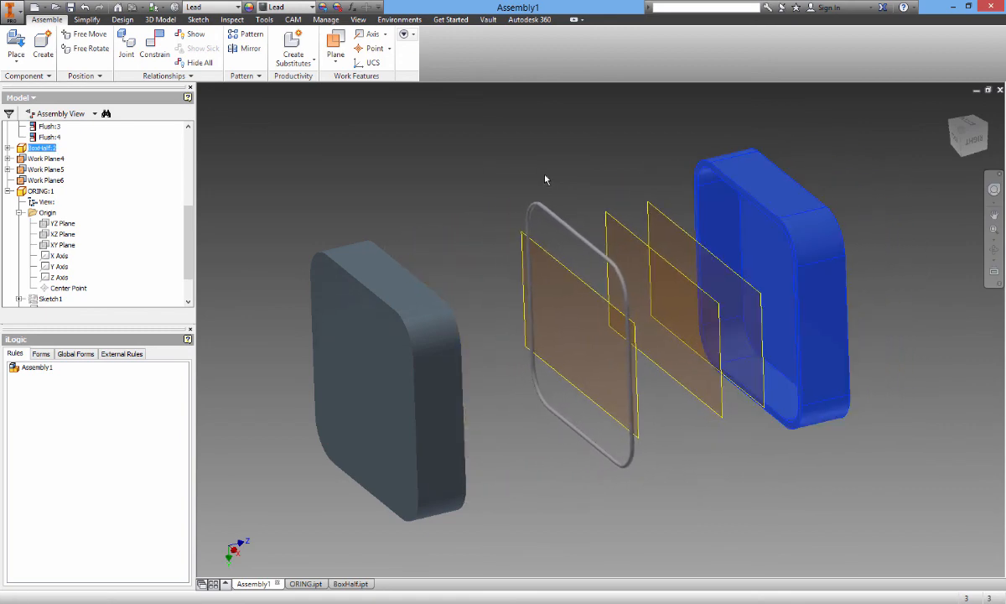
click(545, 179)
shift+middle_drag(545, 179, 478, 193)
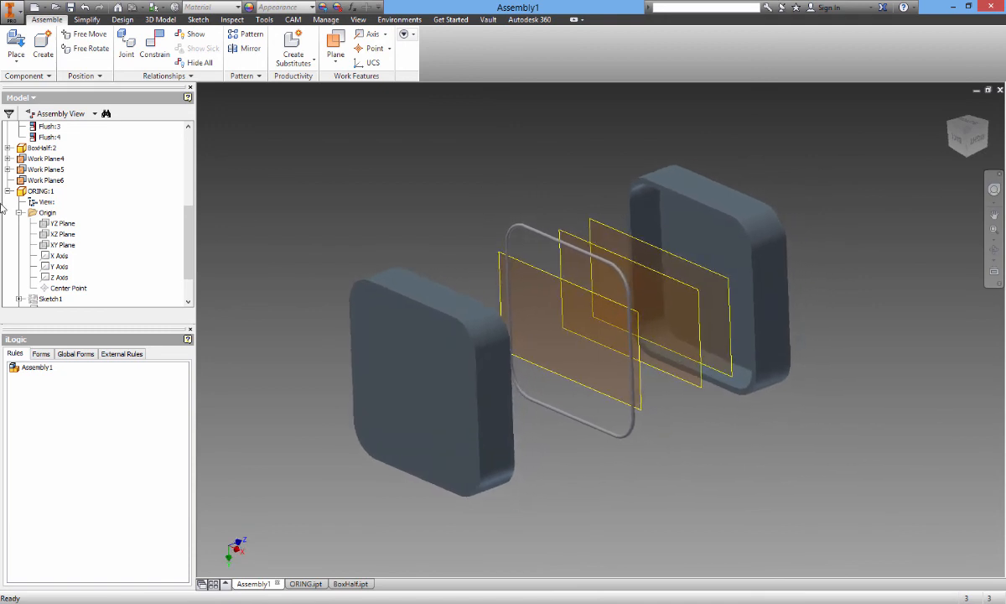
Hide Work Plane4, Work Plane5 and Work Plane6 in the assembly.
click(45, 179)
shift+click(45, 158)
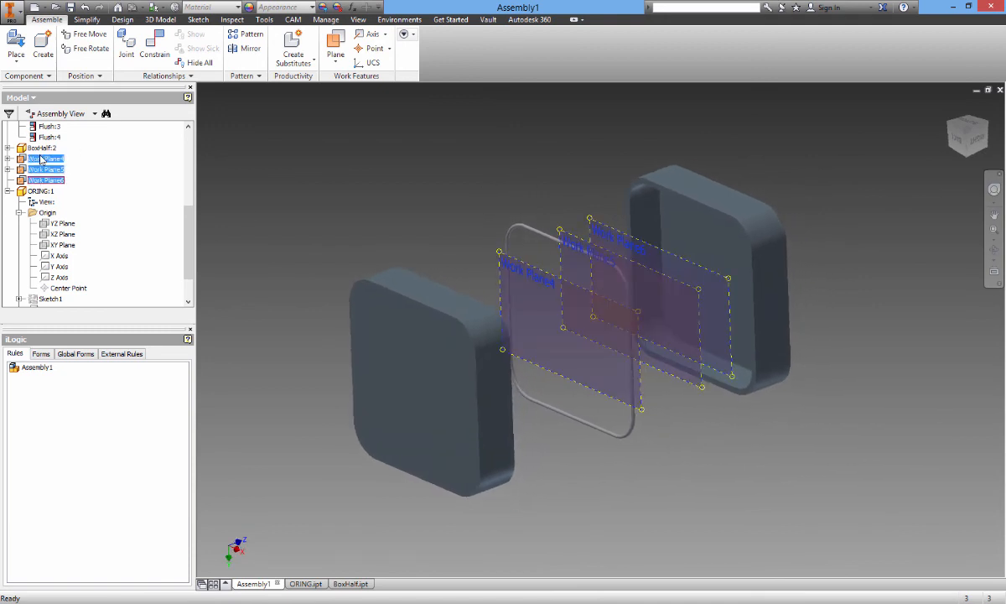
right_click(40, 158)
click(97, 240)
Slide the second BoxHalf along Z toward the first until the box closes around the O-ring.
shift+middle_drag(408, 190, 715, 308)
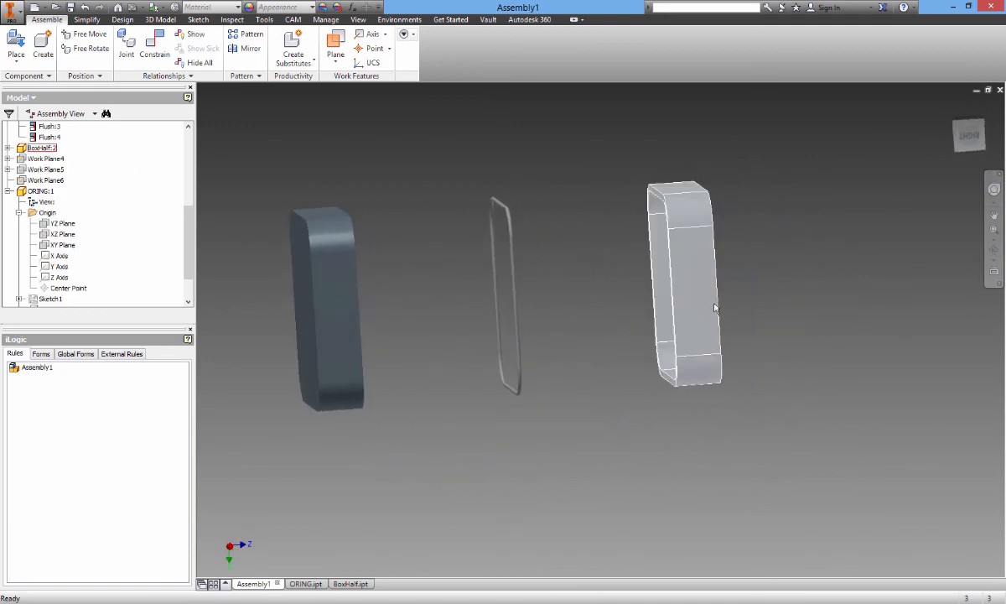
drag(714, 308, 400, 310)
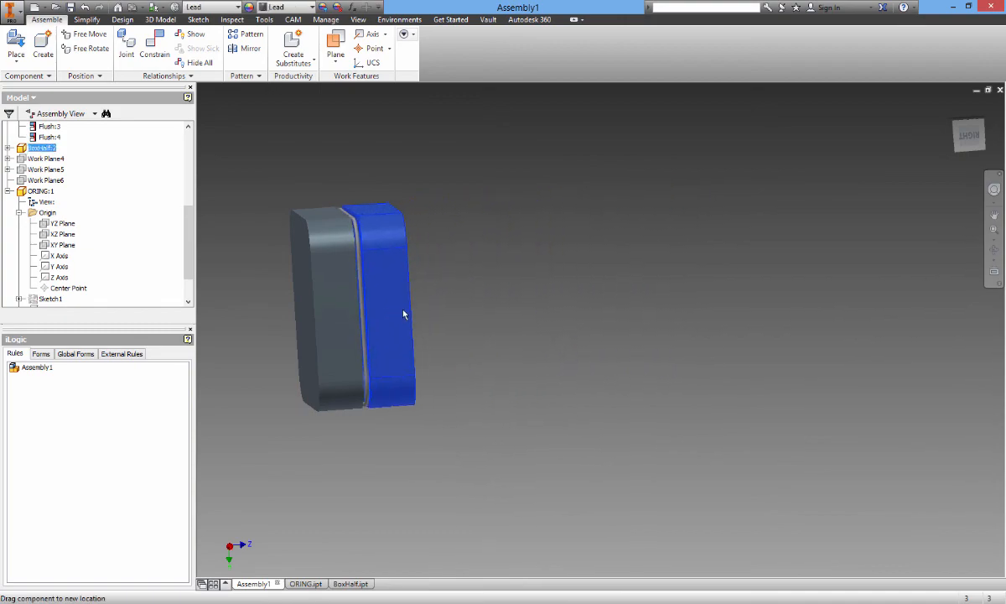